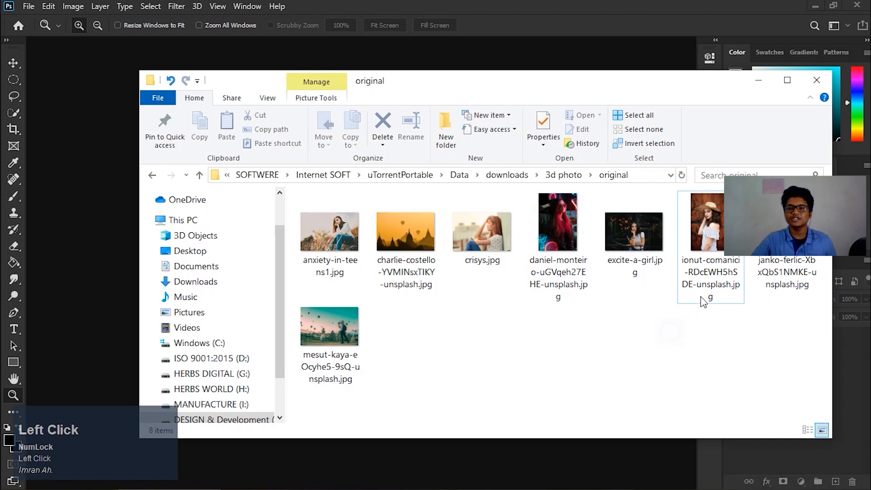
- Open ionut-comanici-RDcEWH5hSDE-unsplash.jpg from the original folder as a document and add a new empty layer
drag(713, 244, 101, 212)
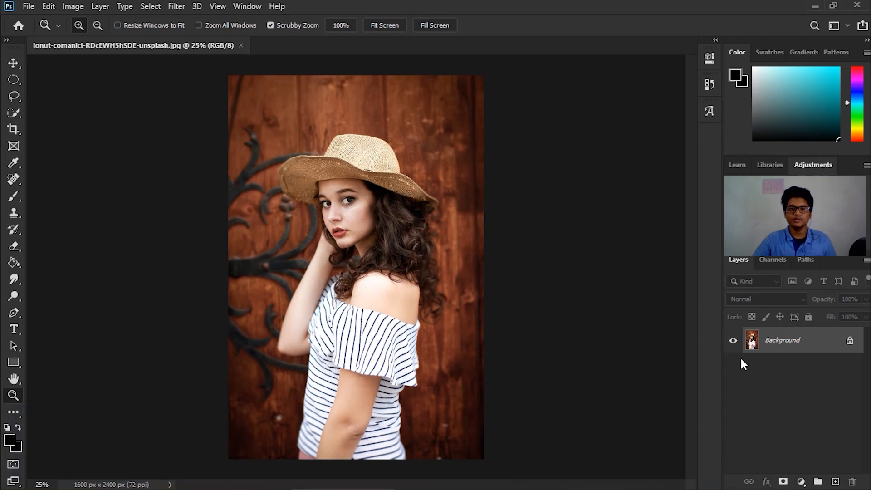
click(835, 481)
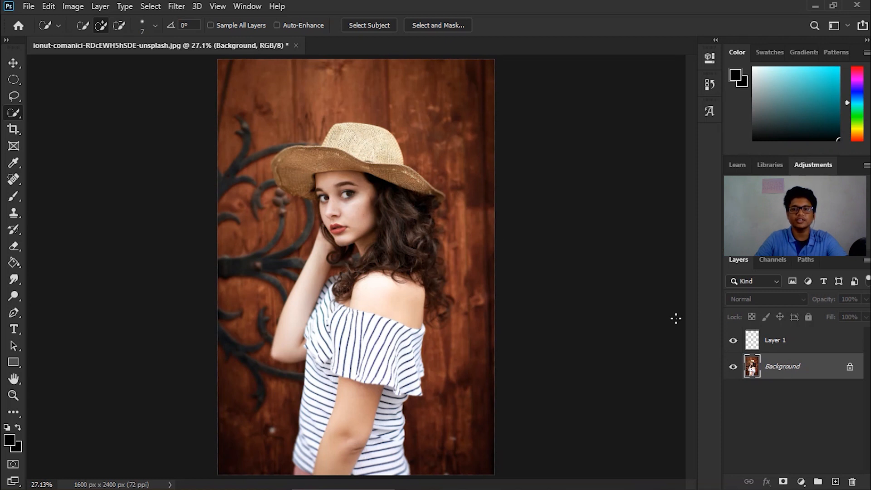
- Roughly select the woman's hat, face, hair, arm and striped blouse on the Background layer with the Quick Selection tool
click(353, 145)
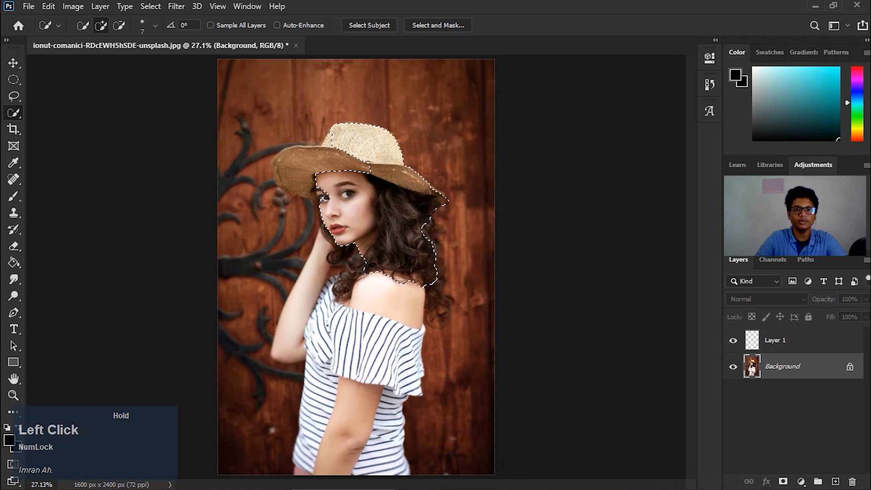
drag(327, 198, 313, 159)
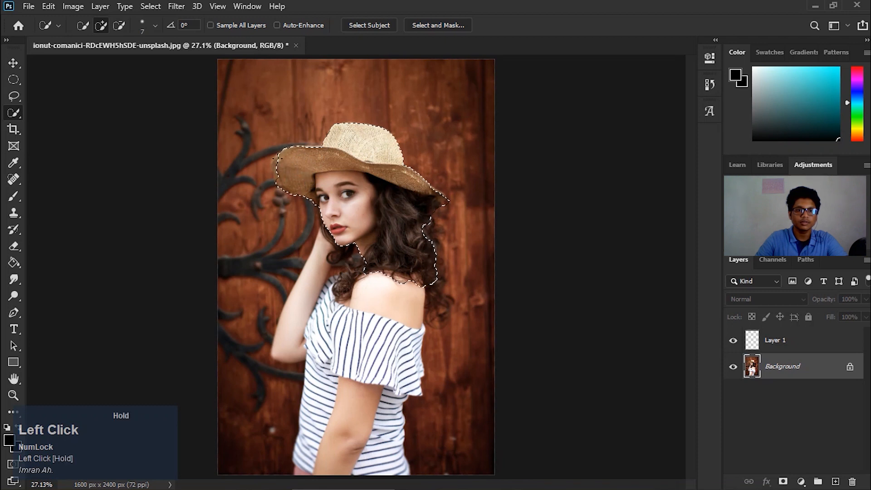
drag(321, 194, 336, 232)
mouse_move(298, 303)
mouse_down()
mouse_move(306, 363)
mouse_move(350, 377)
mouse_move(317, 367)
mouse_move(384, 359)
mouse_move(408, 394)
mouse_move(399, 399)
mouse_move(390, 454)
mouse_move(372, 460)
mouse_move(342, 416)
mouse_move(319, 405)
mouse_move(313, 456)
mouse_up()
- Refine the Quick Selection edge up close along the curved outer brim of the hat
click(14, 395)
drag(339, 138, 428, 219)
key(space)
mouse_move(150, 255)
mouse_down()
mouse_move(367, 273)
mouse_move(494, 173)
mouse_up()
click(13, 113)
drag(296, 180, 288, 257)
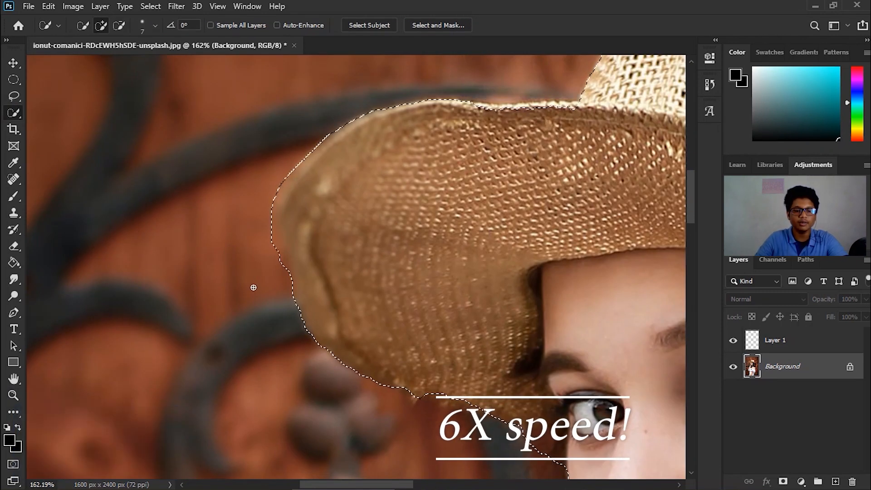
mouse_move(287, 154)
mouse_down()
mouse_move(269, 226)
mouse_move(370, 379)
mouse_up()
- Refine the selection along the face and raised forearm, subtracting the door background beside the arm
key(z)
mouse_move(522, 364)
mouse_down()
mouse_move(505, 315)
mouse_move(557, 315)
mouse_up()
key(space)
drag(556, 431, 529, 245)
click(13, 113)
mouse_move(485, 116)
mouse_down()
mouse_move(471, 159)
mouse_move(478, 144)
mouse_move(542, 330)
mouse_move(503, 447)
mouse_up()
key(space)
drag(521, 453, 522, 59)
mouse_move(424, 120)
mouse_down()
mouse_move(336, 241)
mouse_move(349, 385)
mouse_up()
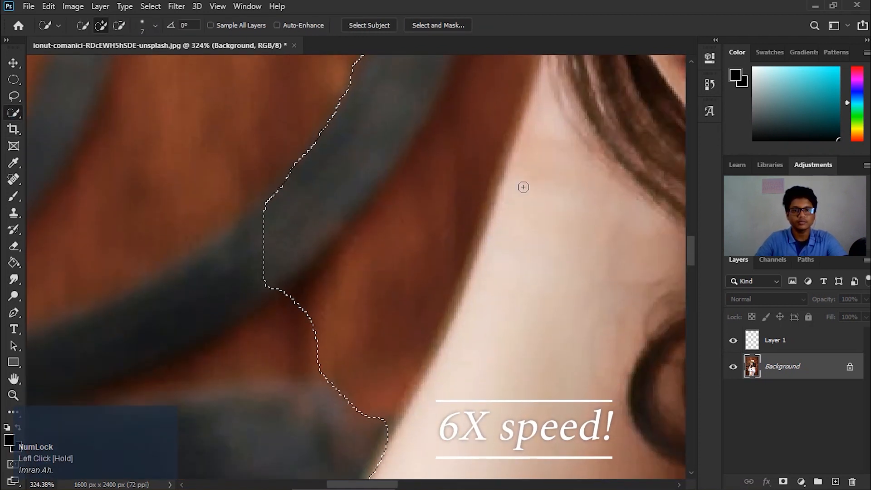
mouse_move(285, 156)
mouse_down()
mouse_move(330, 302)
mouse_move(446, 172)
mouse_move(285, 259)
mouse_move(386, 369)
mouse_move(389, 427)
mouse_up()
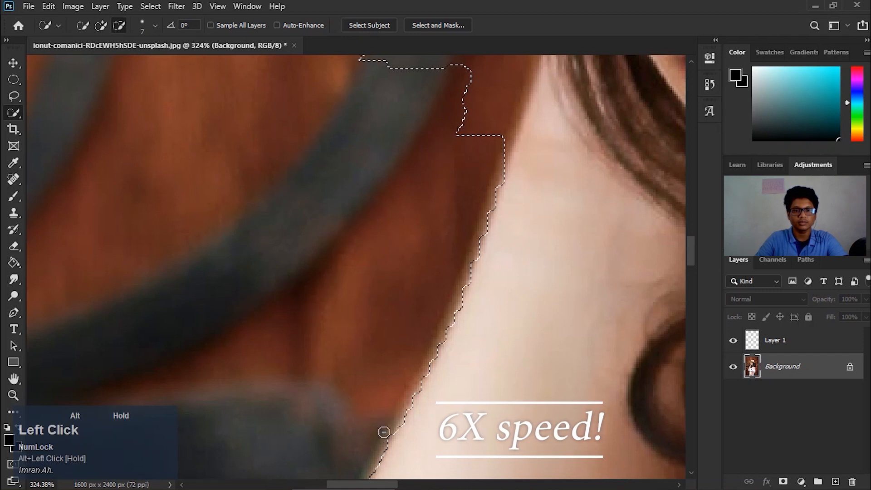
- Subtract the remaining door area between the hat brim, face and raised arm from the selection
click(13, 395)
drag(463, 293, 411, 293)
click(14, 113)
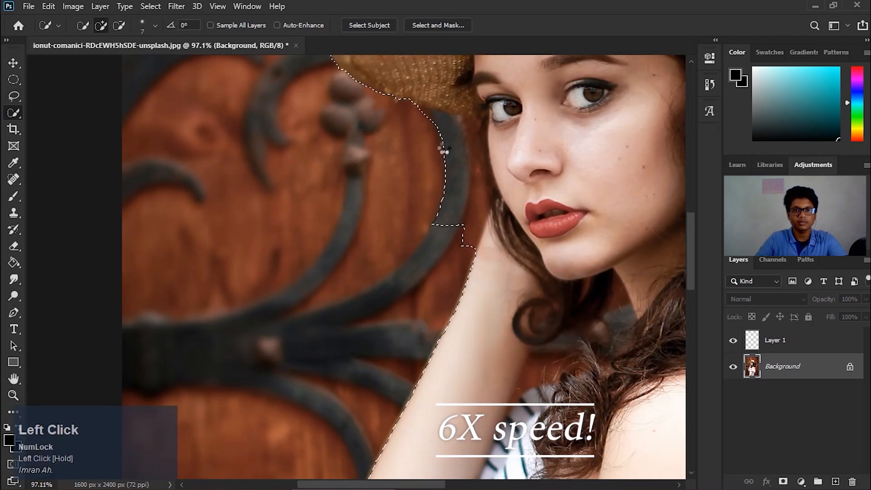
drag(450, 243, 448, 251)
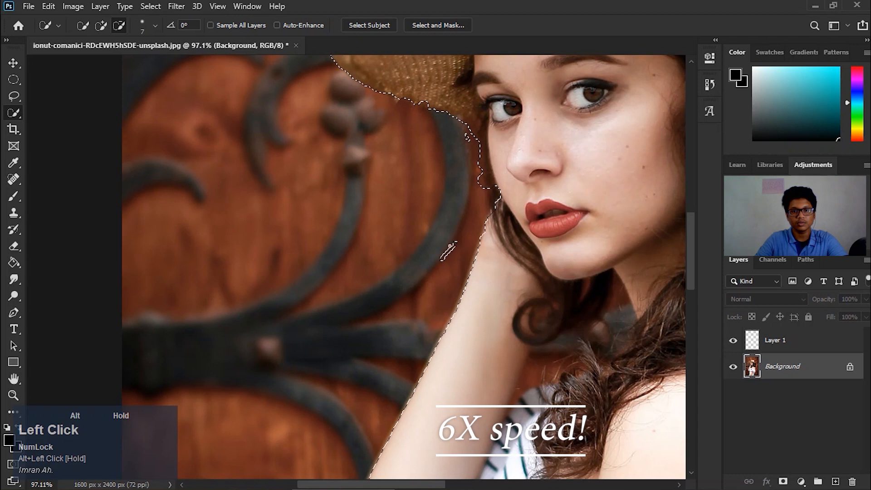
drag(480, 180, 447, 114)
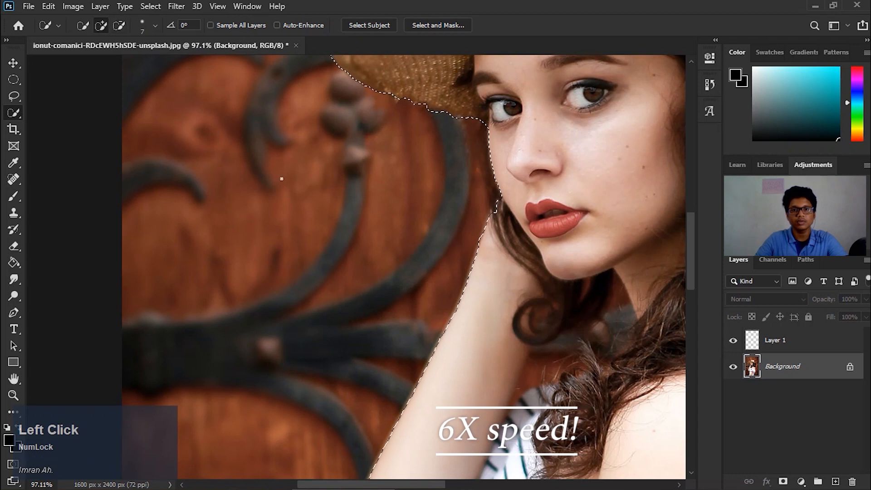
- Refine the selection around the lower arm and elbow by adding and subtracting small areas
drag(389, 454, 371, 243)
drag(543, 356, 416, 214)
drag(532, 450, 341, 296)
mouse_move(484, 123)
mouse_down()
mouse_move(314, 349)
mouse_move(348, 333)
mouse_move(308, 338)
mouse_up()
alt+click(313, 344)
click(349, 335)
alt+click(318, 340)
- Correct the remaining selection edges along the blouse and curly hair, and fit the whole image in view
drag(457, 63, 453, 340)
drag(454, 308, 422, 310)
mouse_move(350, 268)
mouse_down()
mouse_move(360, 347)
mouse_move(404, 278)
mouse_up()
drag(460, 59, 448, 326)
drag(340, 317, 377, 254)
alt+click(387, 219)
mouse_move(387, 220)
mouse_down()
mouse_move(367, 256)
mouse_move(401, 205)
mouse_move(385, 203)
mouse_move(375, 278)
mouse_move(381, 337)
mouse_up()
mouse_move(371, 300)
alt+mouse_down()
mouse_move(356, 309)
mouse_move(362, 184)
alt+mouse_up()
mouse_move(363, 248)
mouse_down()
mouse_move(387, 257)
mouse_move(399, 304)
mouse_move(386, 326)
mouse_up()
mouse_move(460, 340)
mouse_down()
mouse_move(454, 169)
mouse_move(434, 311)
mouse_move(434, 415)
mouse_up()
click(13, 395)
drag(379, 347, 282, 347)
click(385, 25)
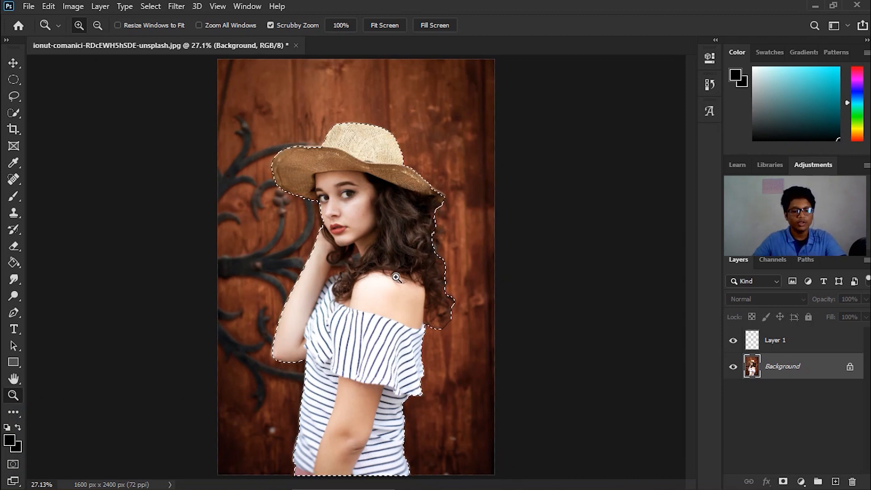
- Copy the selected woman onto a new layer and check the cutout by hiding and showing the Background layer
key(ctrl+c)
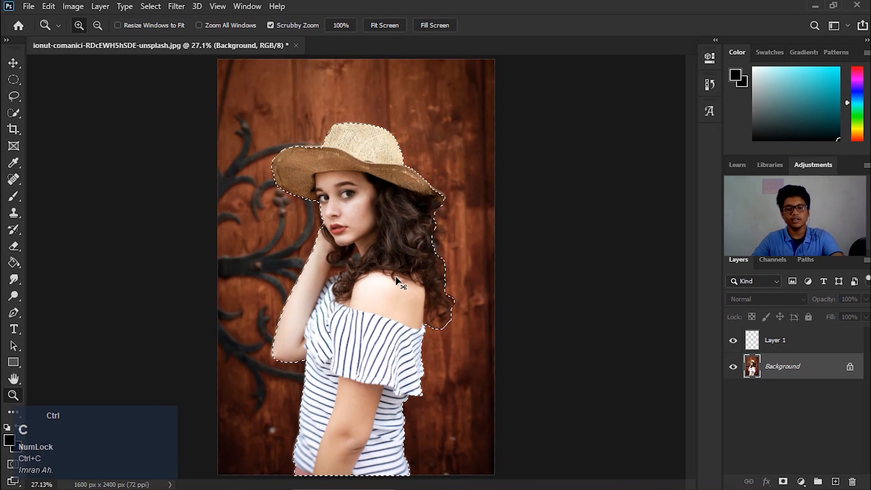
key(ctrl+v)
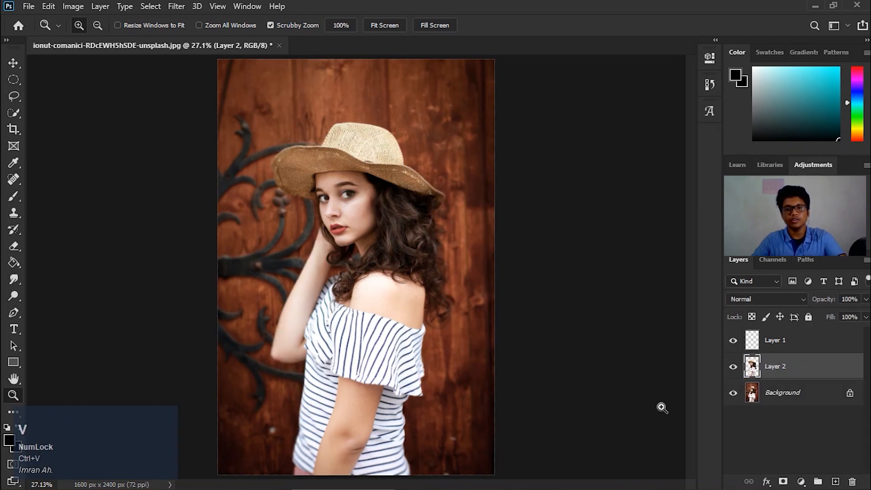
click(734, 393)
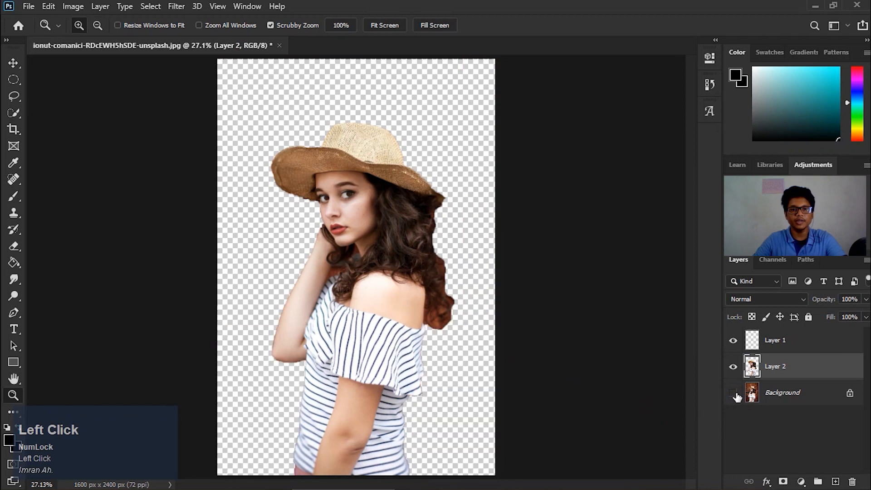
click(734, 393)
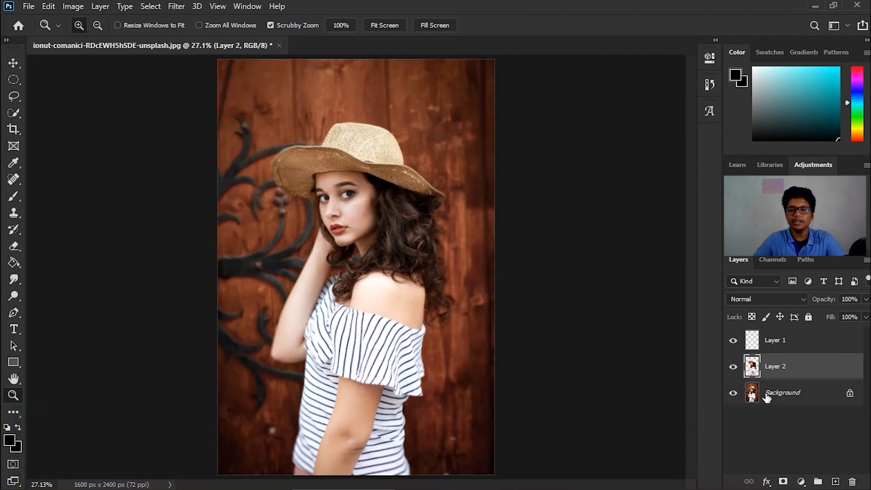
click(732, 395)
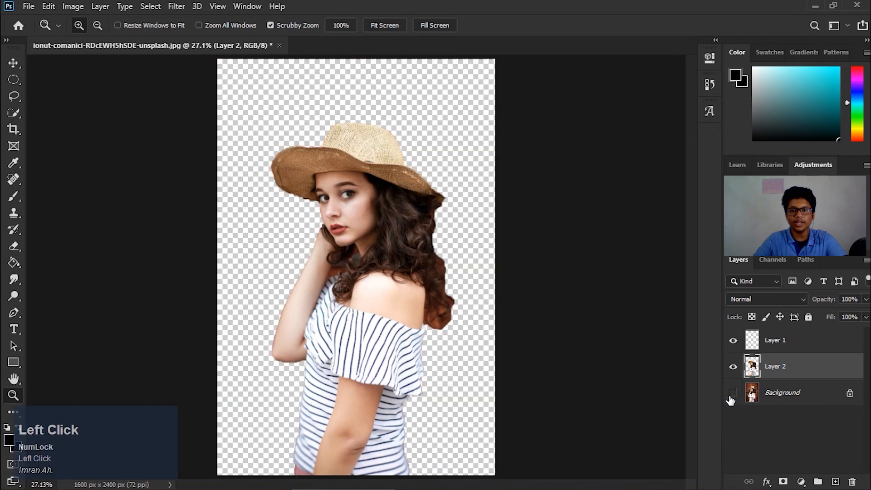
click(731, 395)
- Select the empty area around the woman on Layer 2 with the Magic Wand tool
click(769, 395)
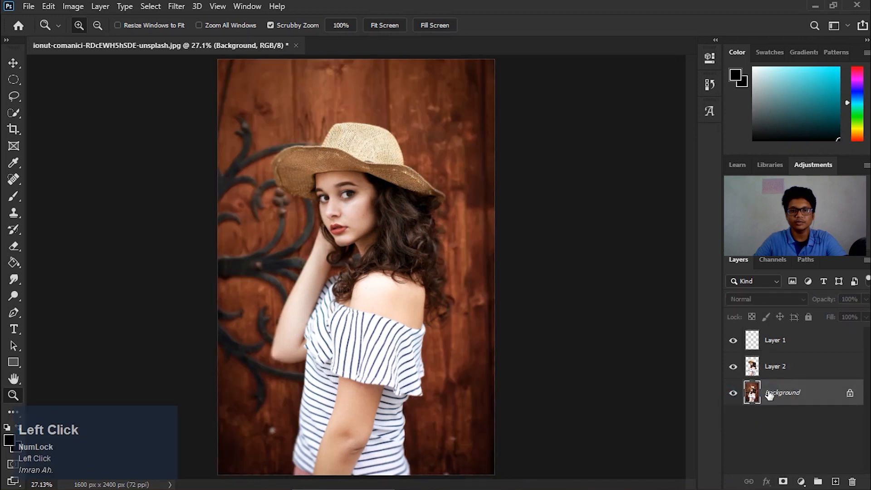
click(748, 371)
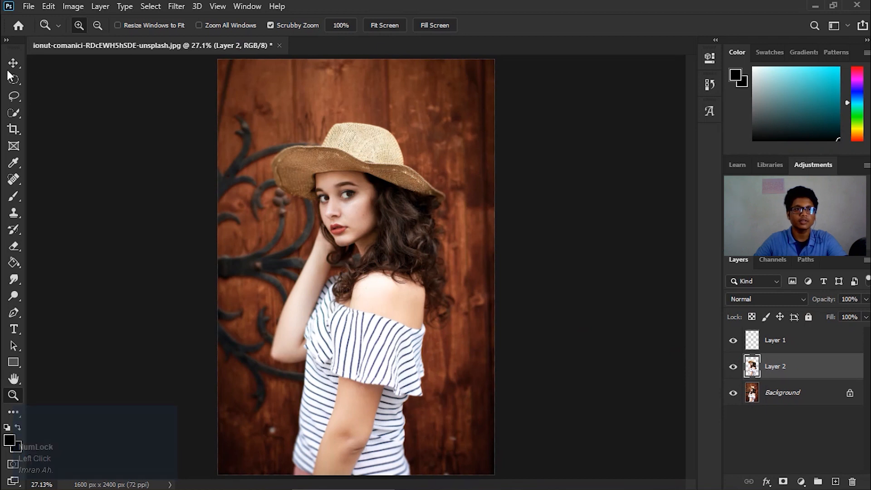
click(17, 111)
right_click(17, 111)
click(75, 137)
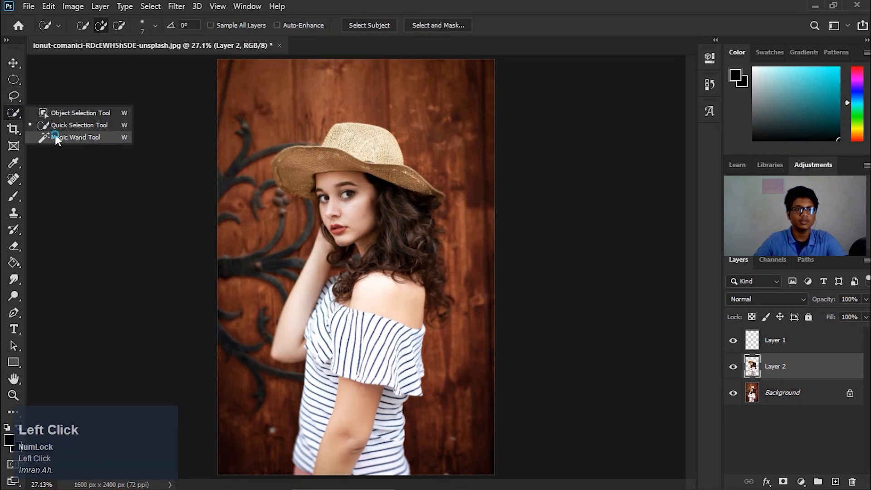
click(351, 121)
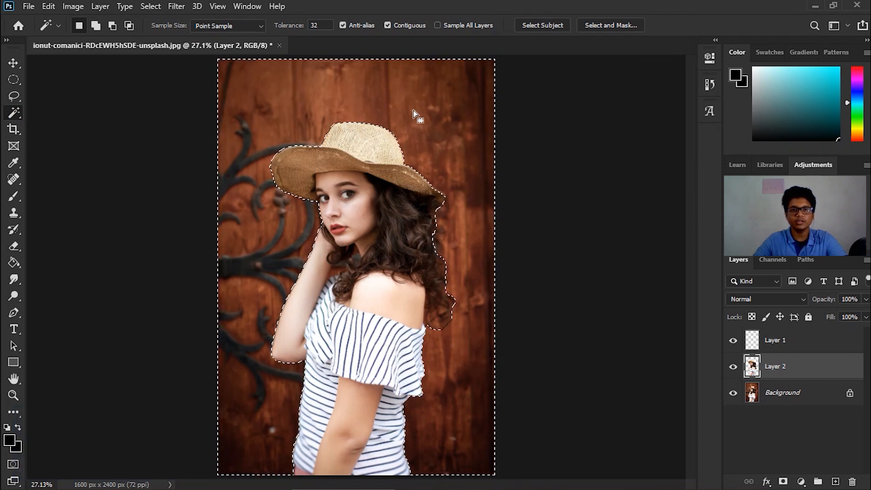
key(ctrl+c)
key(ctrl+v)
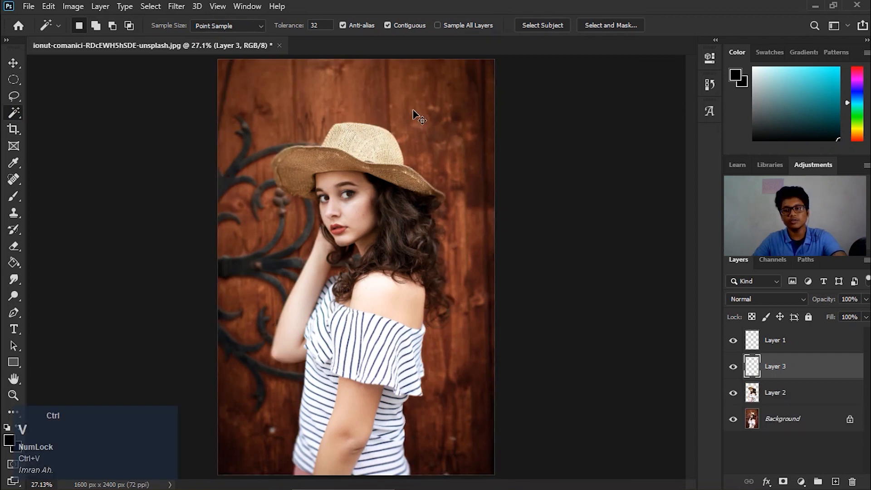
drag(803, 376, 852, 482)
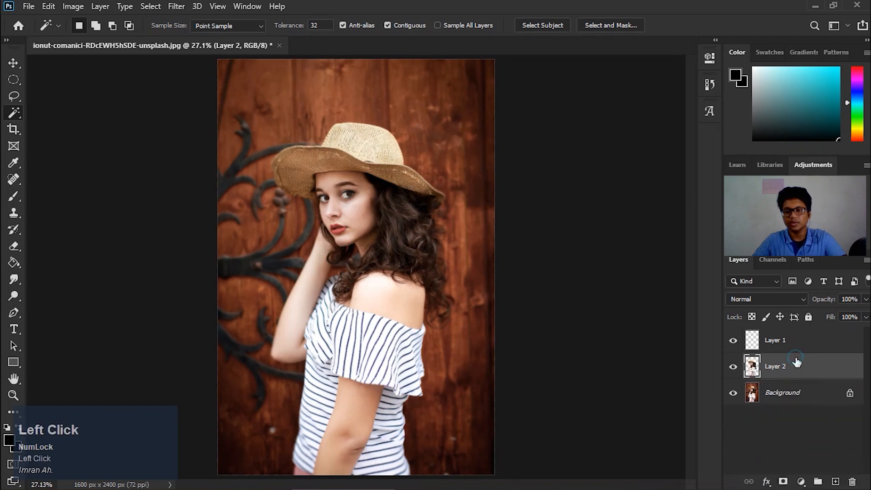
- Reselect the empty area around the woman on Layer 2 and check it with the Background layer hidden and shown
click(396, 105)
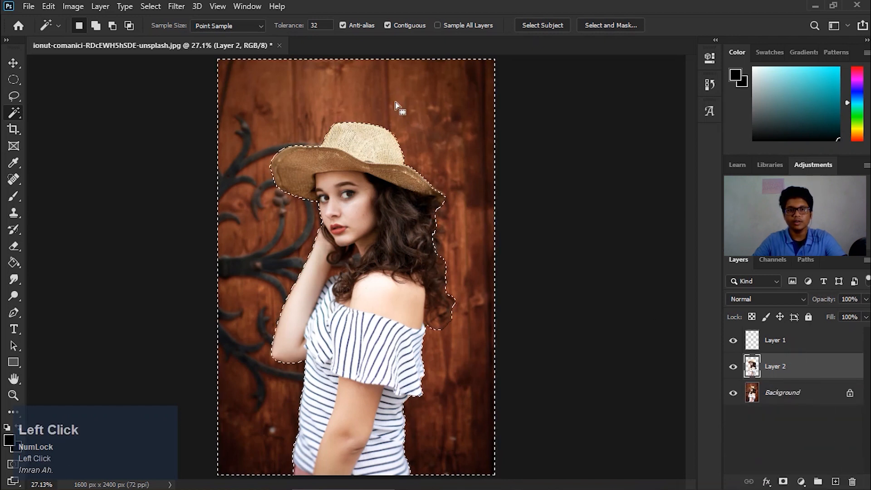
click(733, 393)
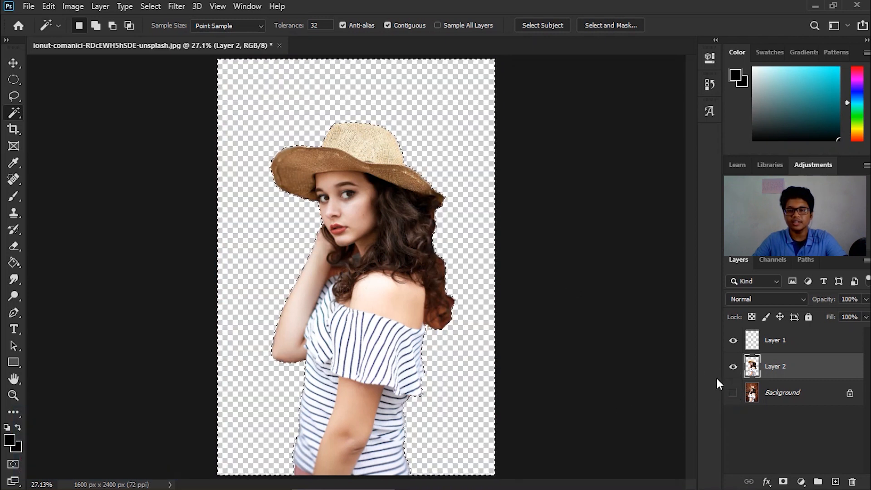
click(734, 393)
click(733, 394)
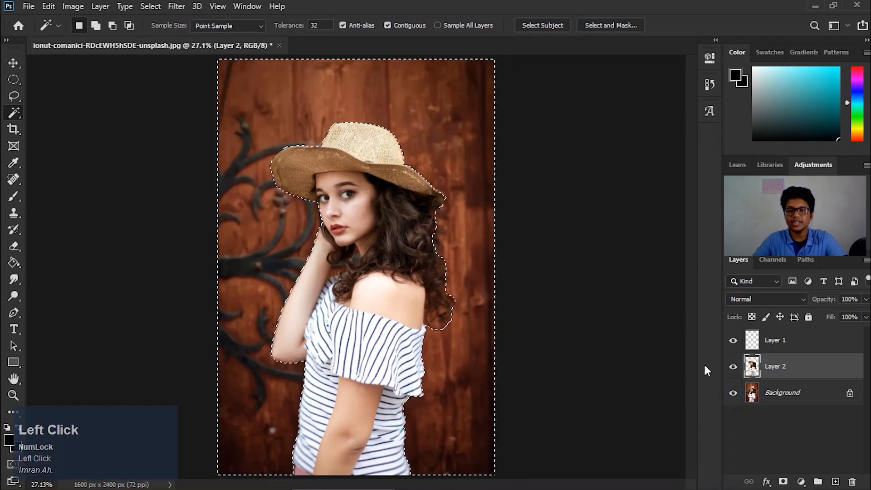
- Copy the selected surroundings from the Background layer and paste them into Layer 1
click(791, 403)
key(ctrl+c)
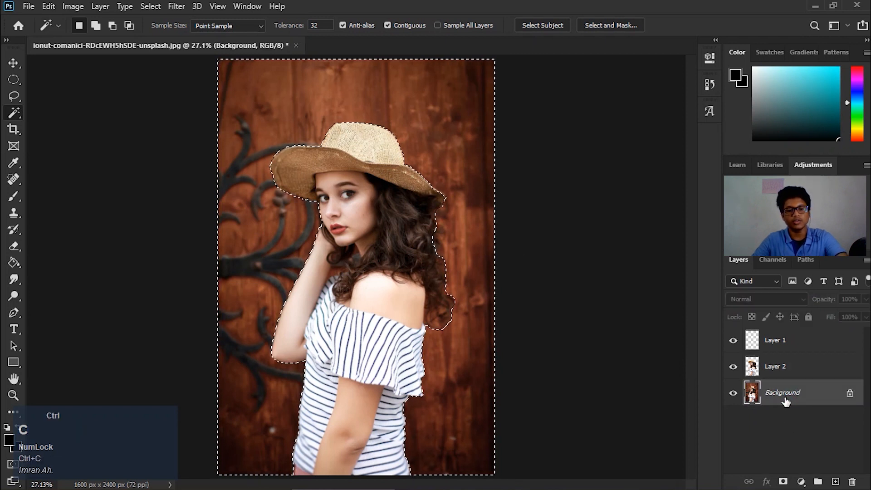
click(791, 349)
key(ctrl+v)
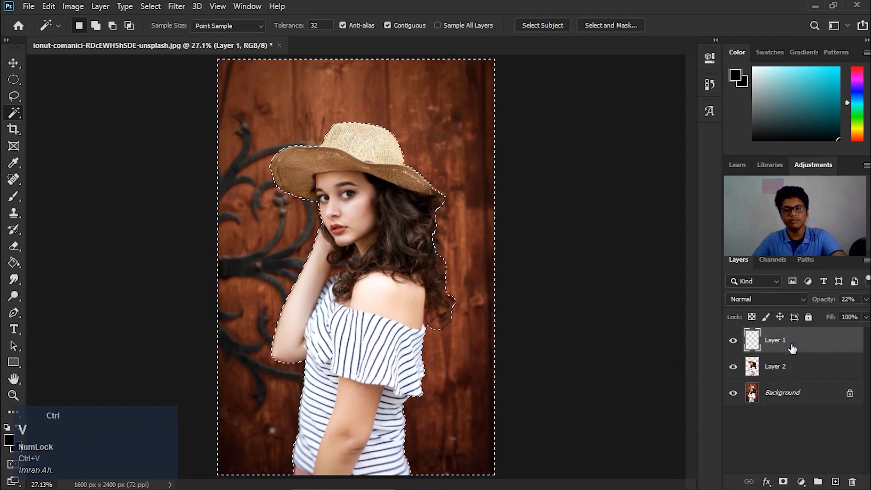
- Inspect the pasted surroundings by toggling layer visibility, and move Layer 1 below Layer 2
click(734, 365)
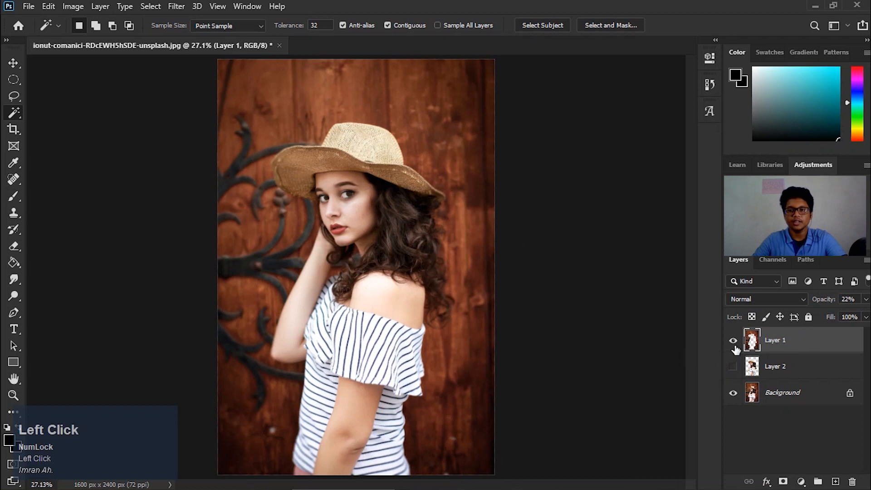
click(733, 394)
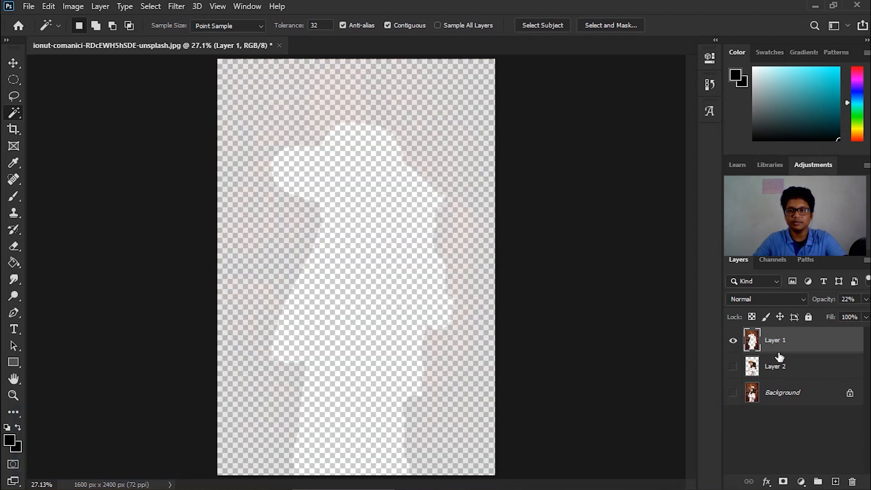
click(733, 369)
click(733, 367)
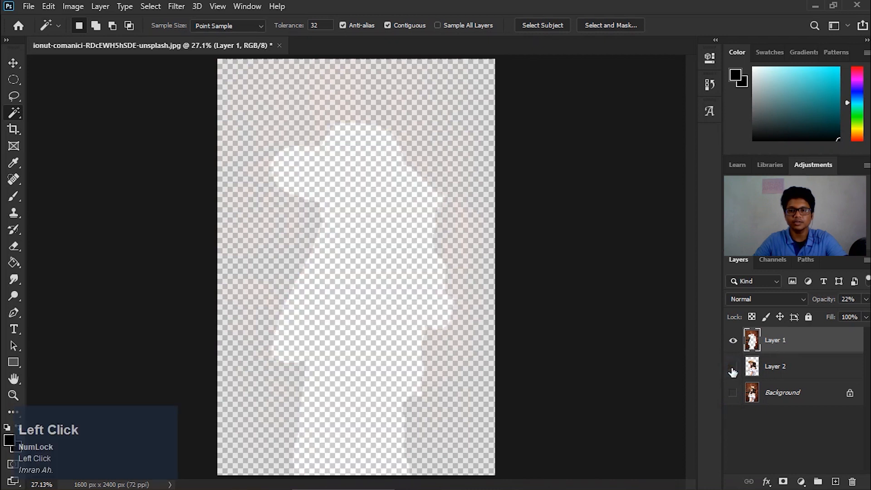
click(733, 341)
click(733, 342)
drag(807, 346, 808, 384)
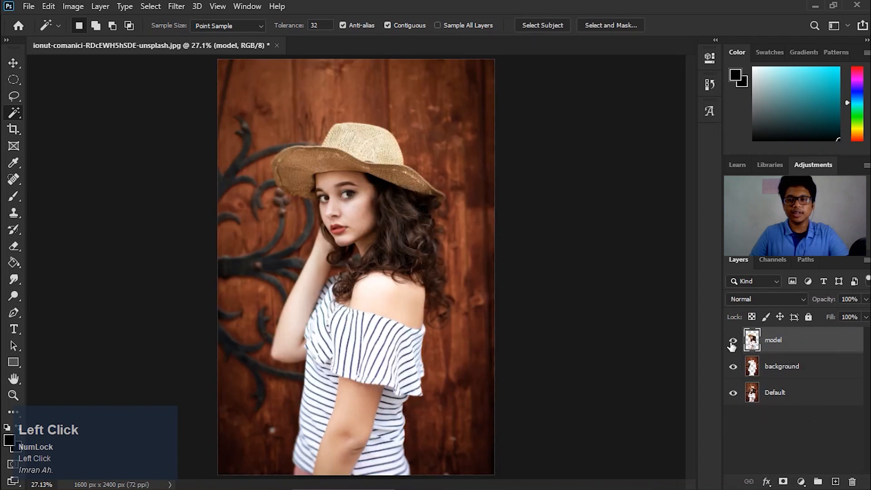
- Select the woman's silhouette on the model layer by selecting the empty surroundings with the Magic Wand and inverting the selection
click(13, 263)
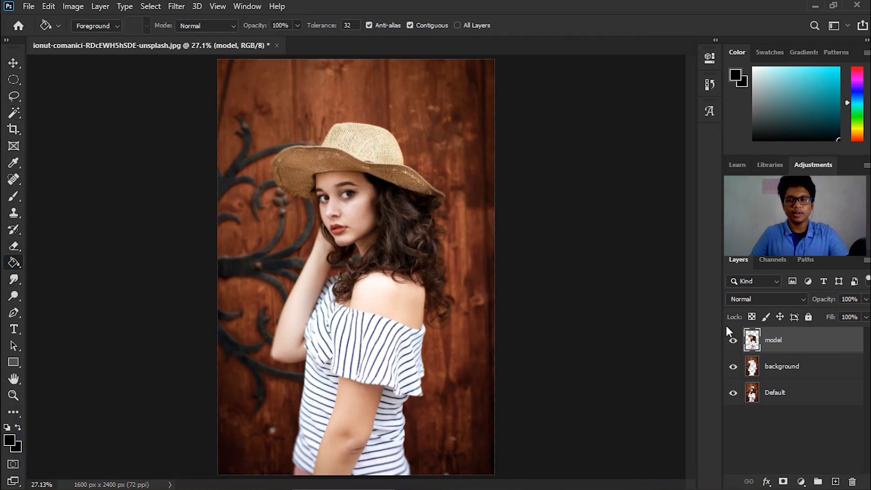
click(14, 113)
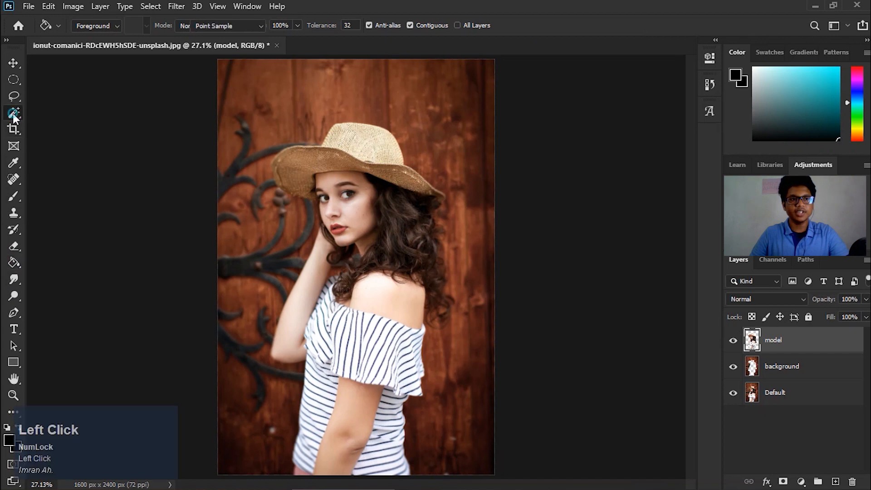
click(361, 187)
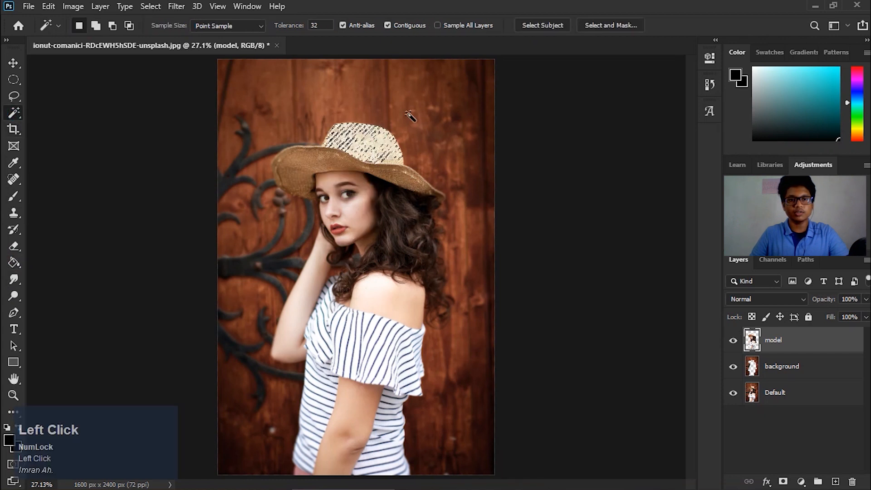
click(418, 101)
right_click(417, 102)
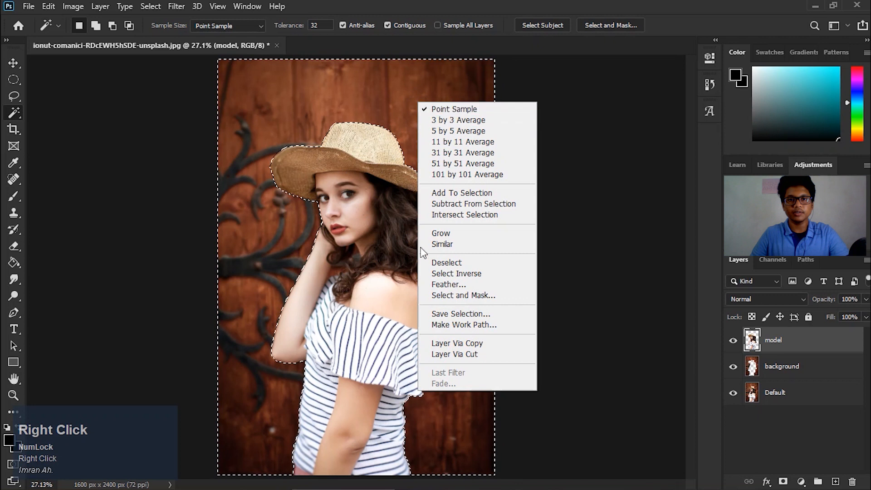
click(474, 273)
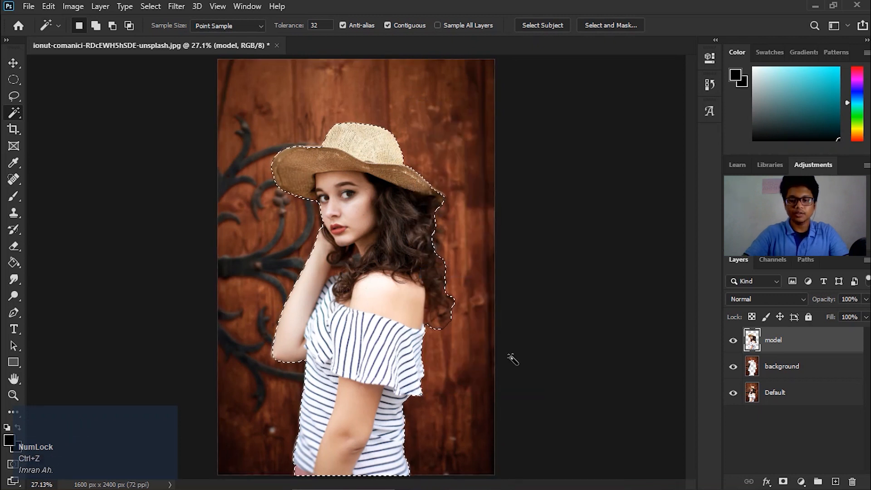
key(Delete)
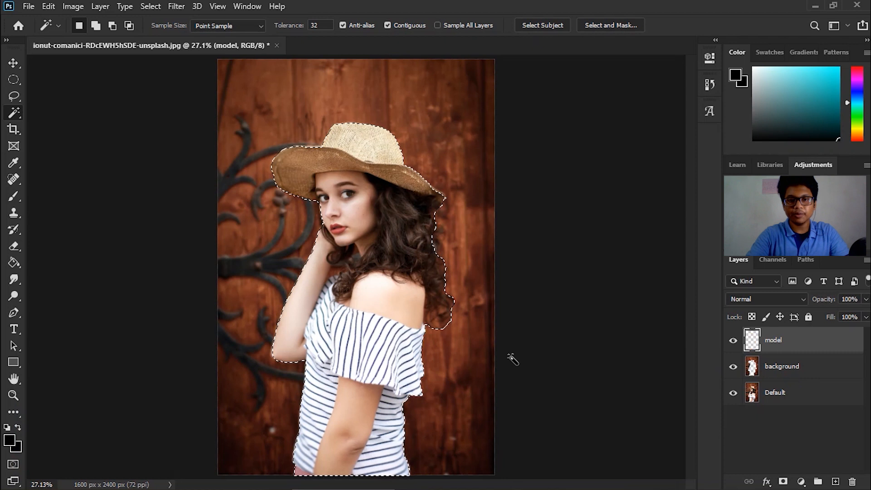
key(ctrl)
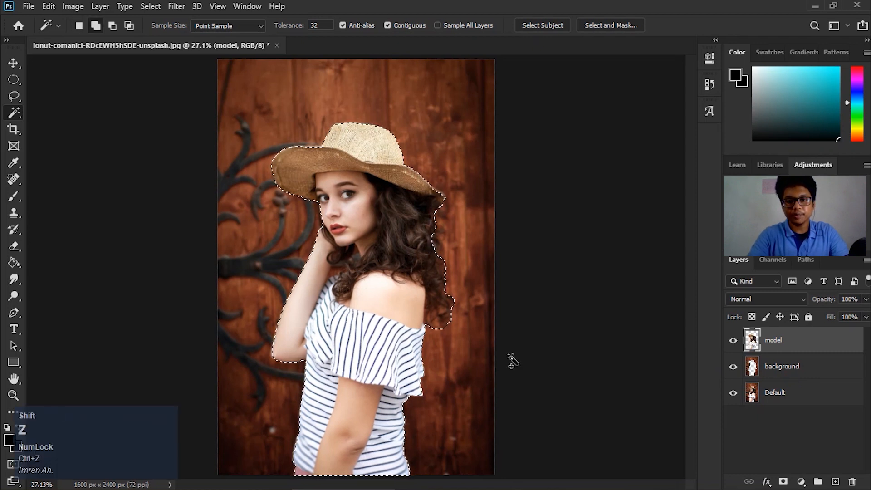
- Fill the selected silhouette on the model layer with the light gray colour b7b7b7 at 100% opacity in Normal mode
key(shift+BackSpace)
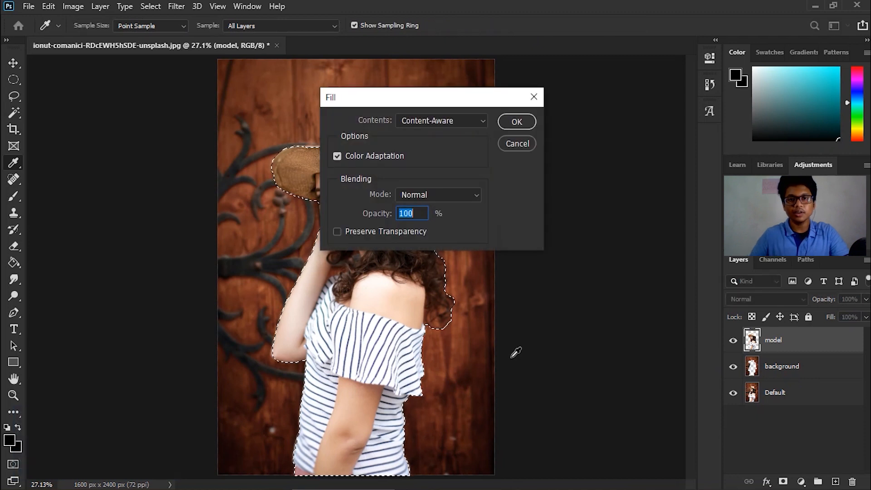
click(436, 121)
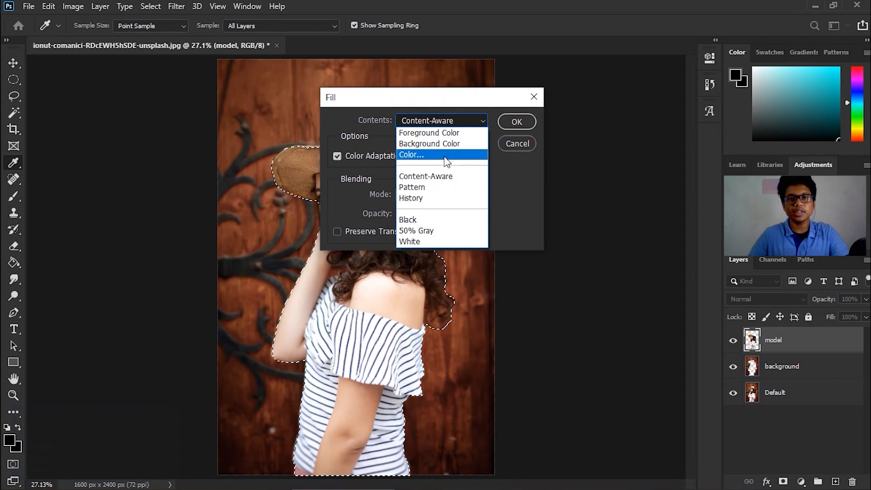
click(456, 132)
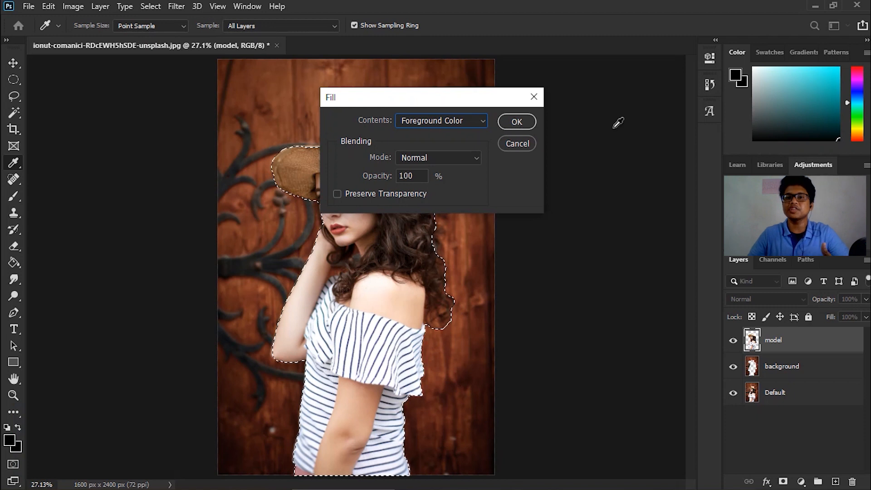
click(756, 78)
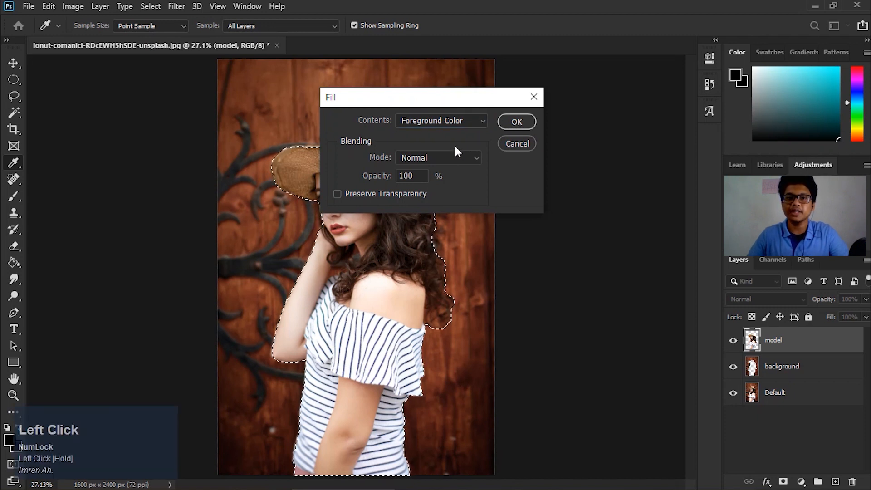
click(457, 120)
click(435, 154)
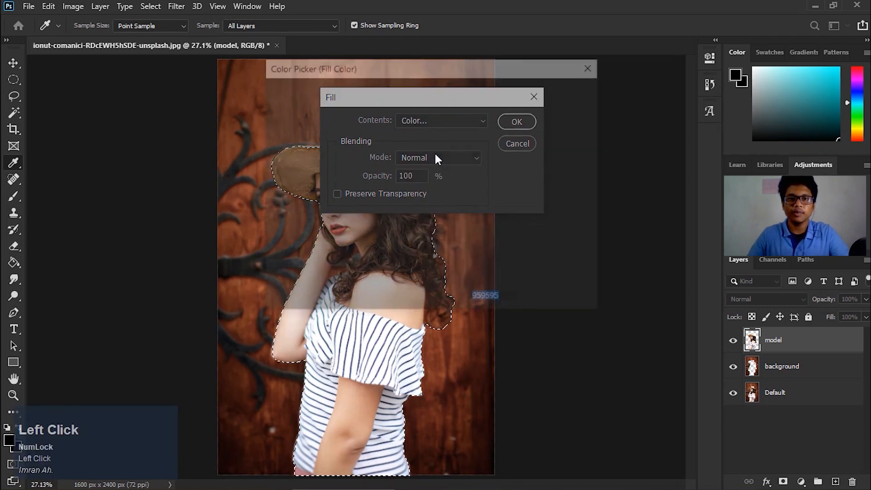
mouse_move(268, 166)
mouse_down()
mouse_move(269, 183)
mouse_move(284, 123)
mouse_move(272, 231)
mouse_move(273, 119)
mouse_move(270, 178)
mouse_move(268, 143)
mouse_up()
click(544, 87)
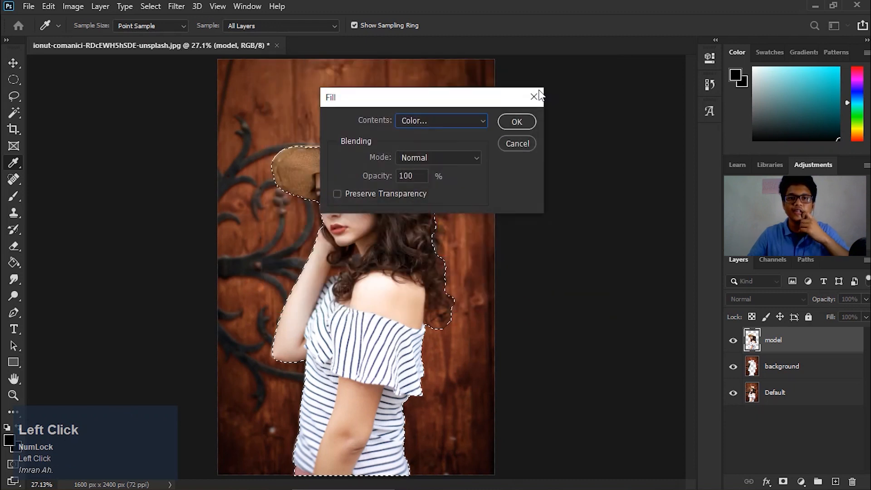
click(510, 122)
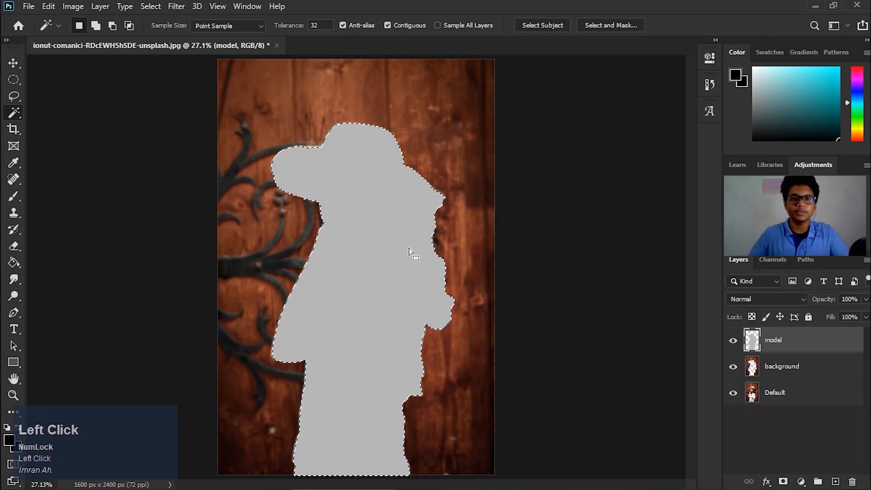
- Make the background layer active and invert the selection to cover the area around the silhouette
click(786, 369)
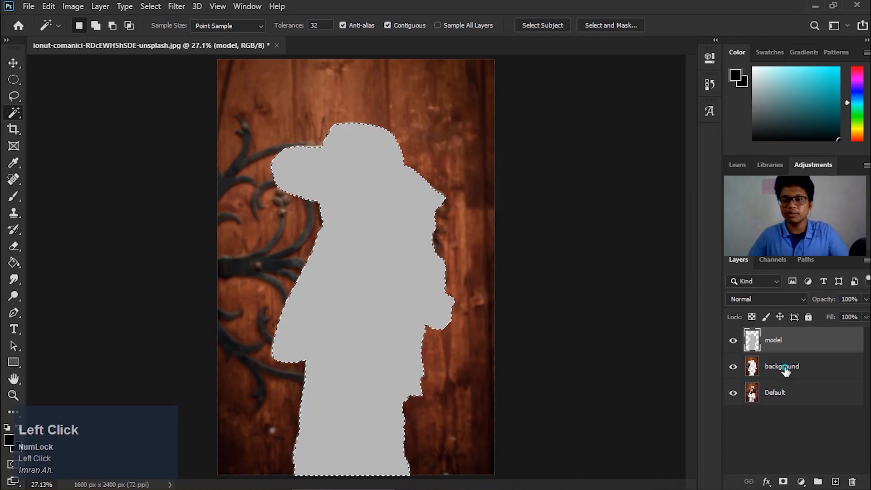
right_click(367, 173)
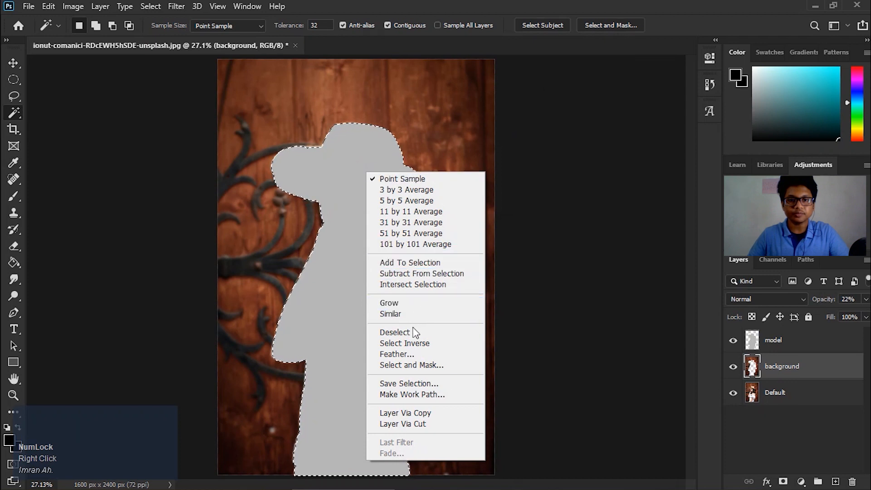
click(404, 343)
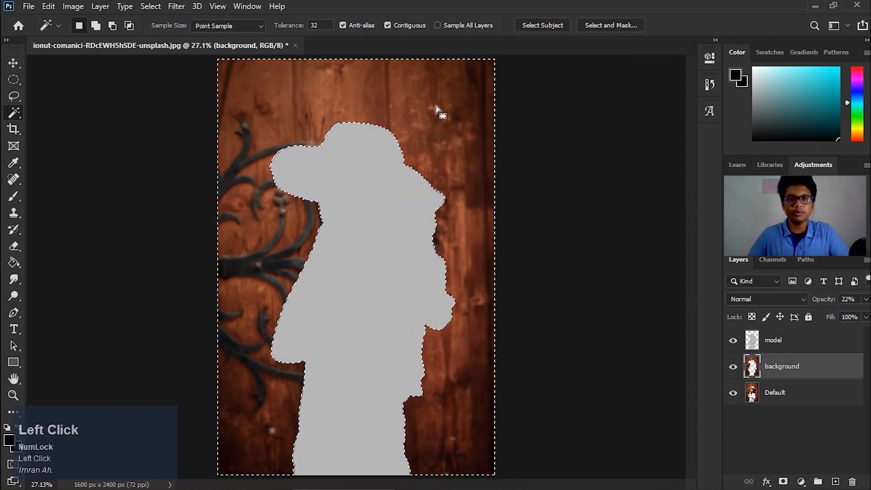
- Fill the selected surroundings on the background layer with a dark gray custom colour at 100% fill opacity
key(shift)
key(shift+F5)
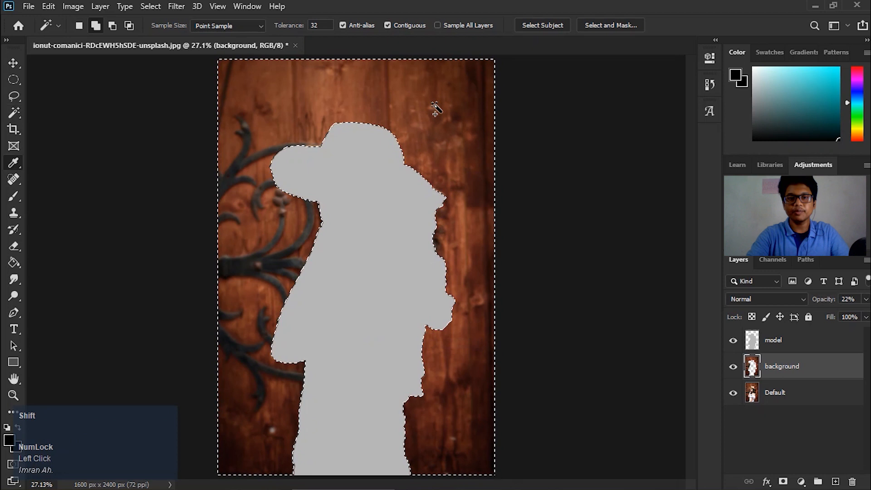
click(443, 120)
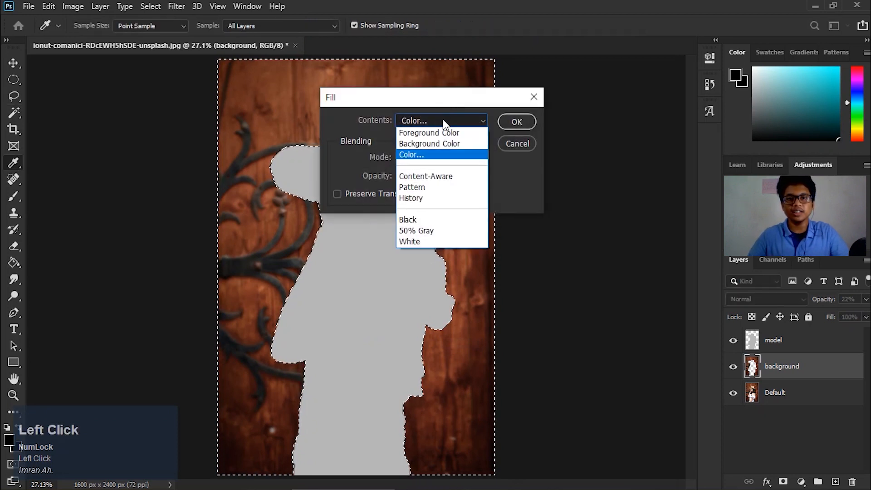
click(435, 154)
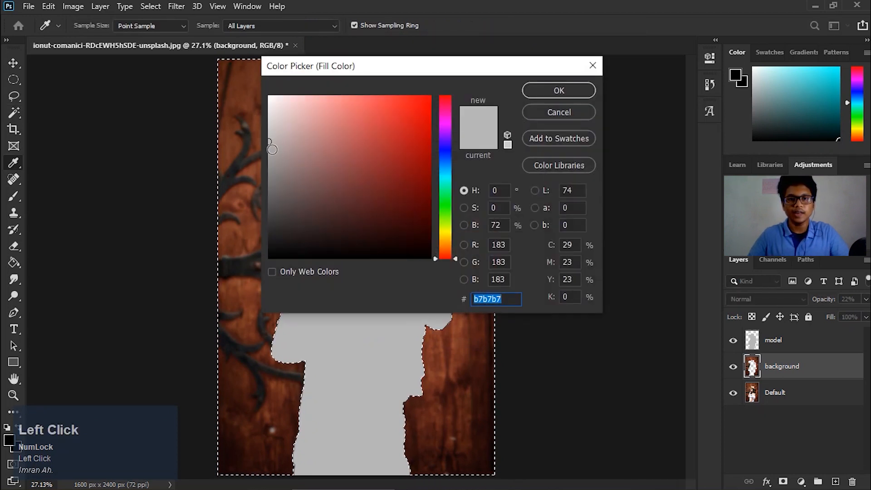
drag(272, 141, 270, 212)
click(538, 91)
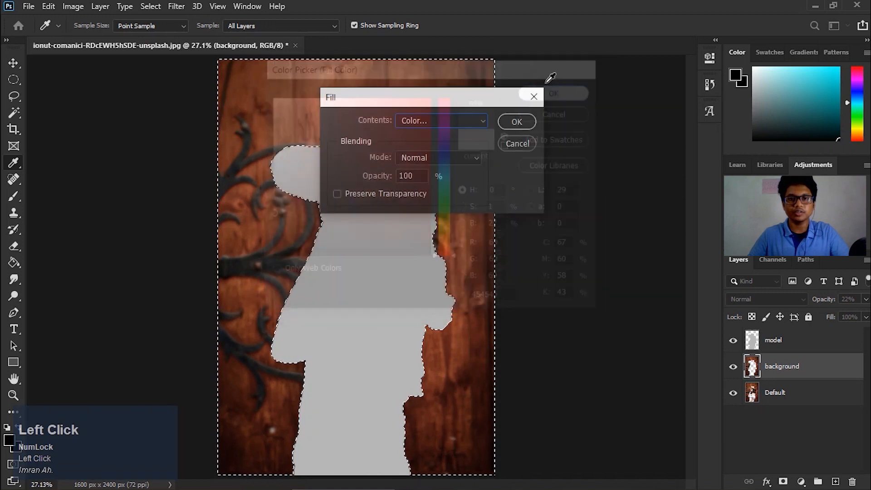
click(521, 121)
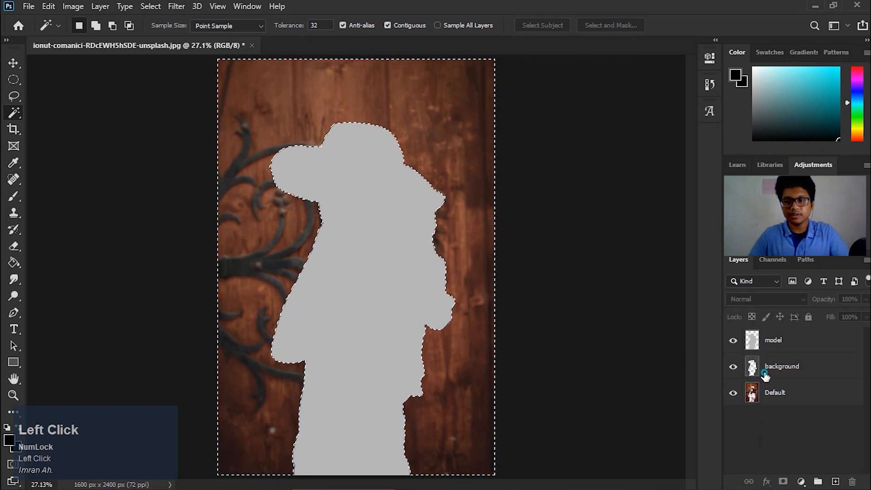
- Hide the Default layer and check the gray silhouette by toggling the model layer's visibility
click(767, 393)
click(736, 393)
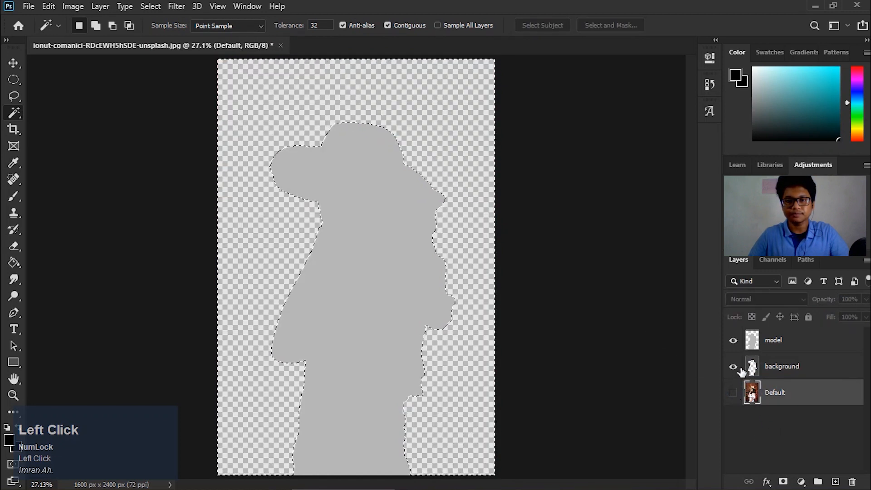
click(733, 340)
click(733, 340)
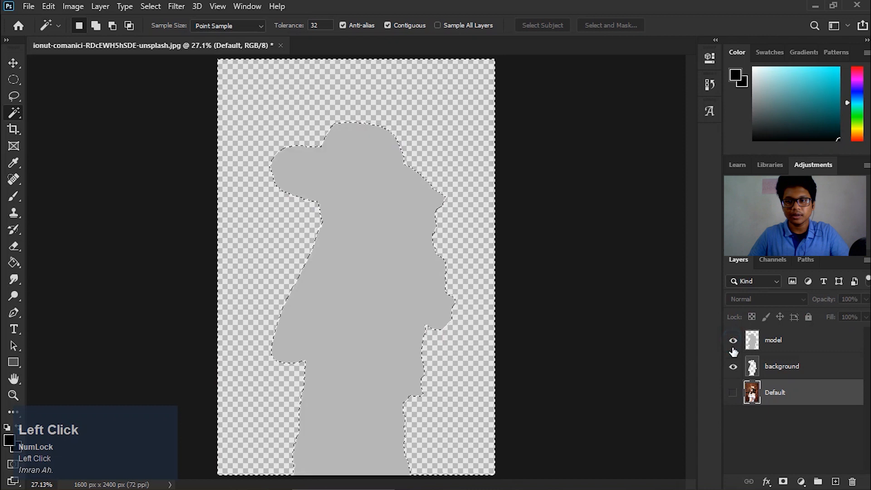
click(750, 425)
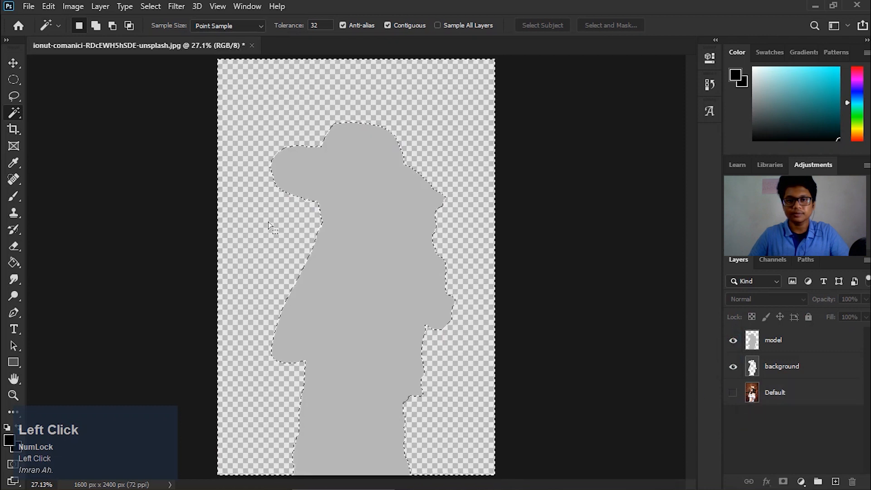
- Deselect the area around the silhouette and return to the Move tool
click(13, 64)
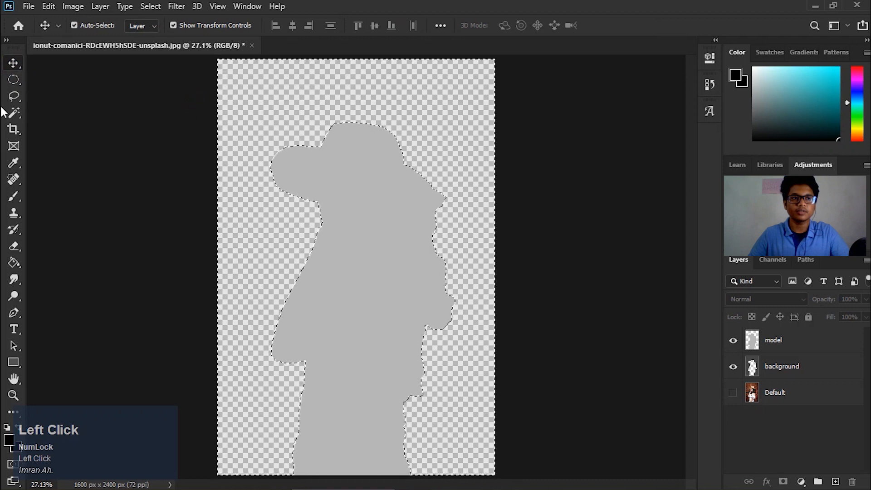
click(13, 96)
right_click(254, 129)
click(271, 132)
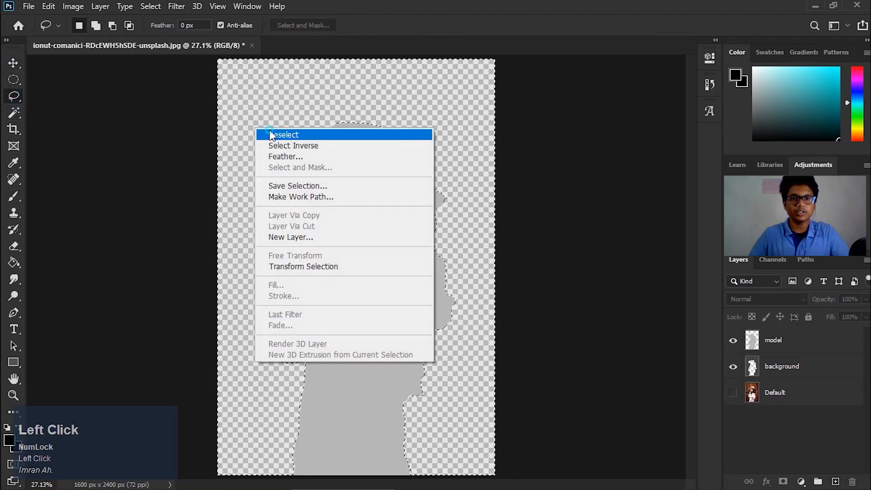
click(13, 63)
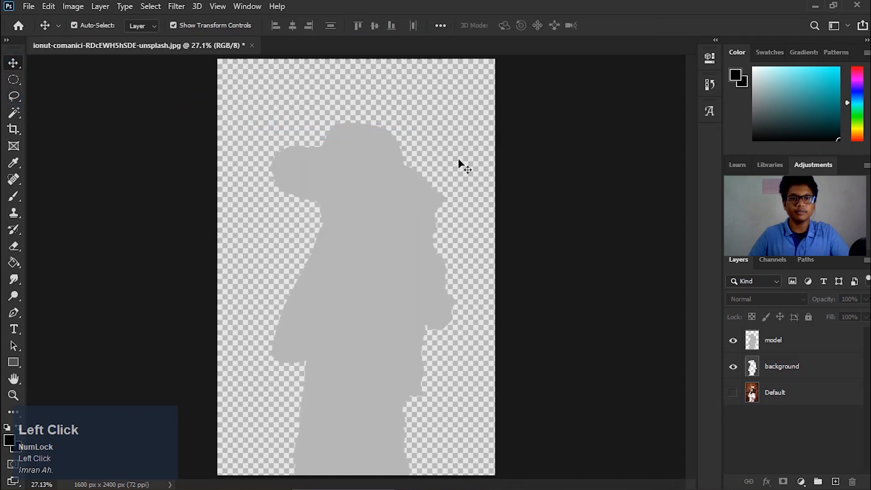
- Start saving a copy of the document in JPEG format and locate the original photo in the original folder
click(29, 6)
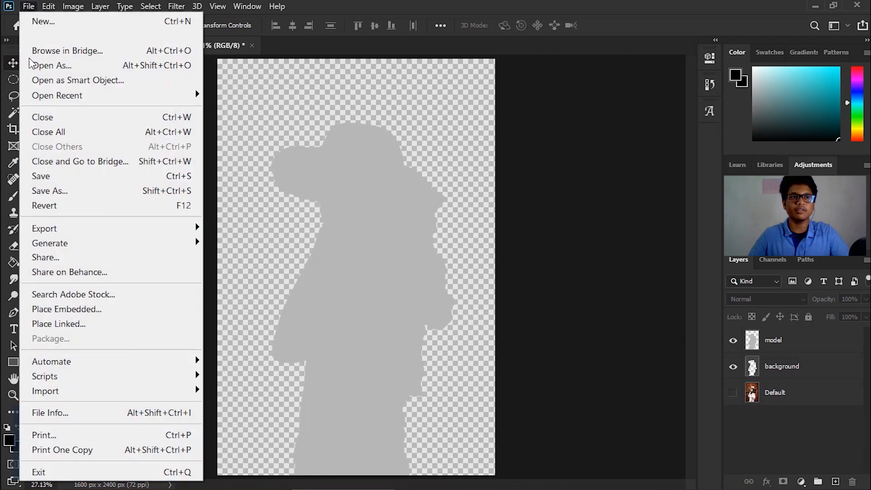
click(82, 192)
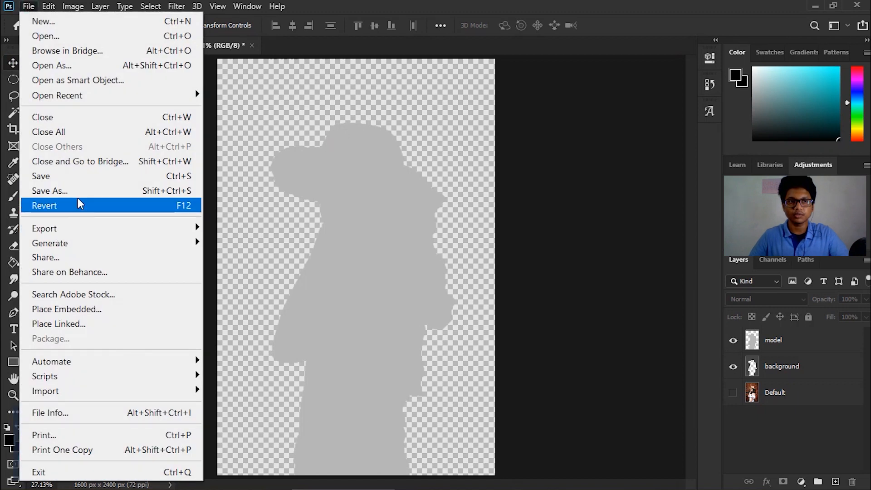
click(78, 192)
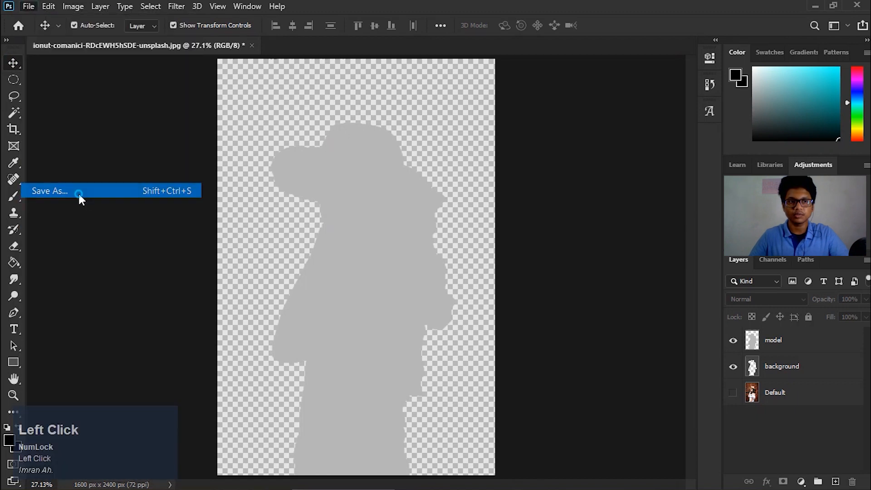
click(528, 359)
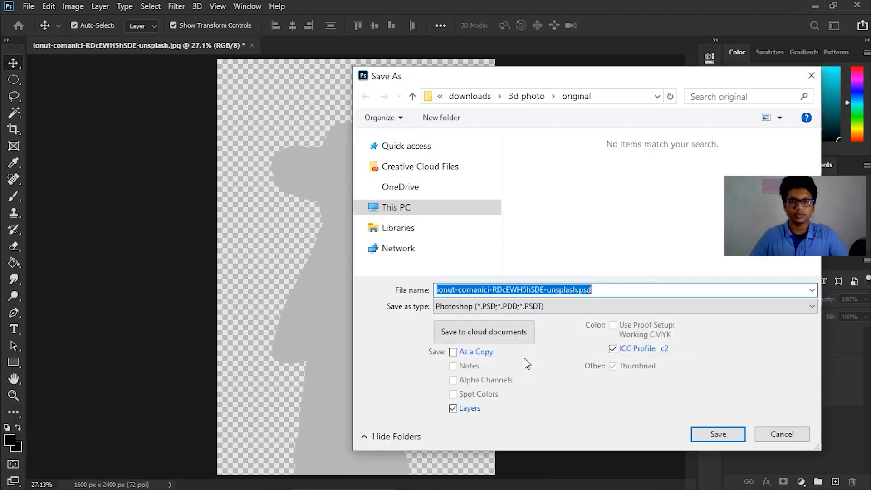
click(559, 305)
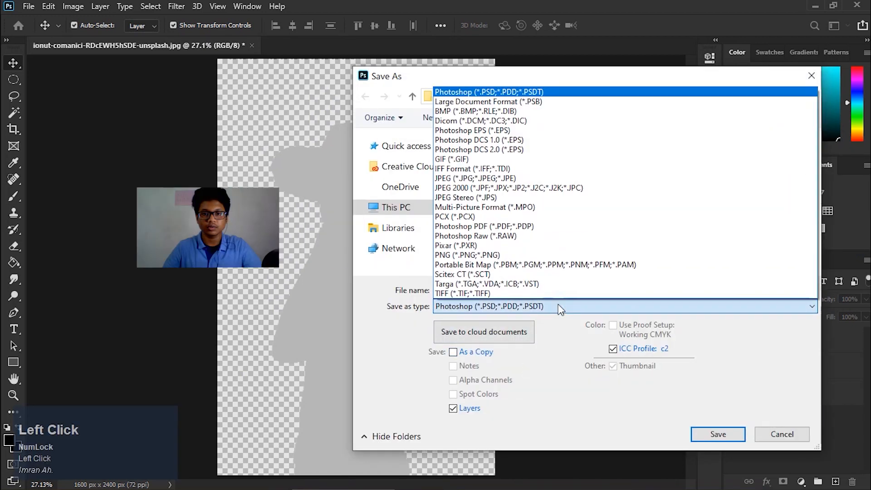
click(527, 180)
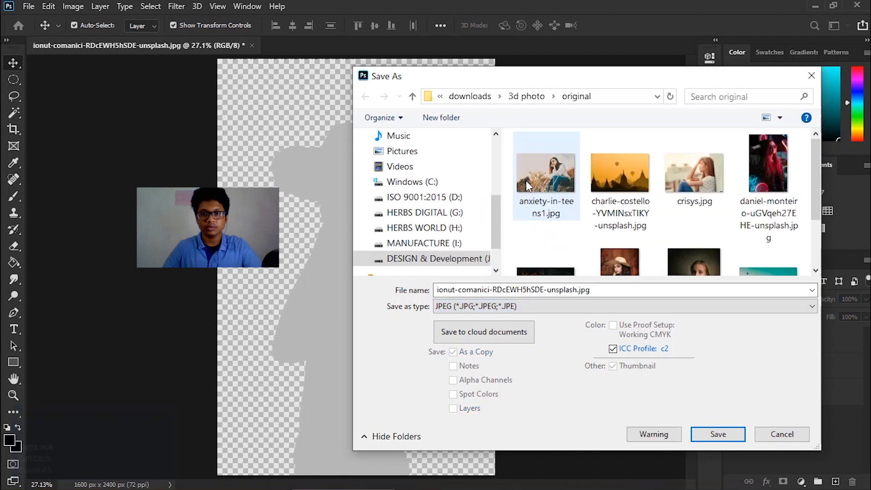
scroll(682, 243, down, 1)
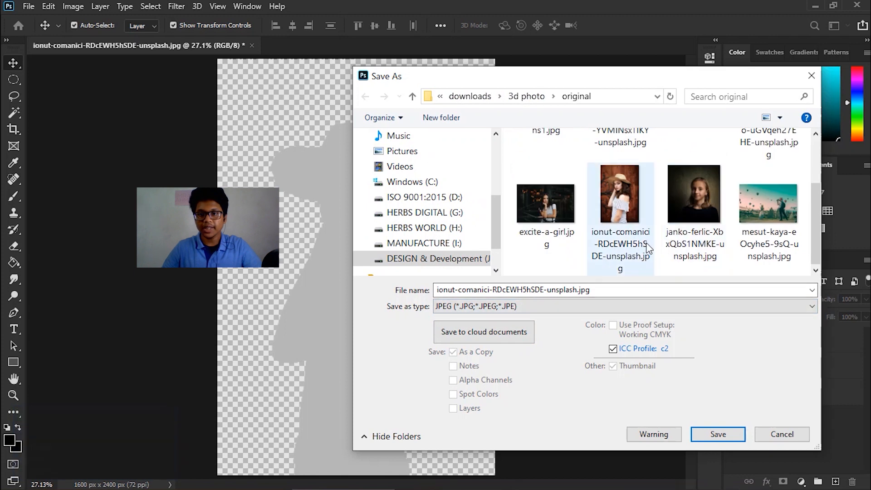
click(624, 245)
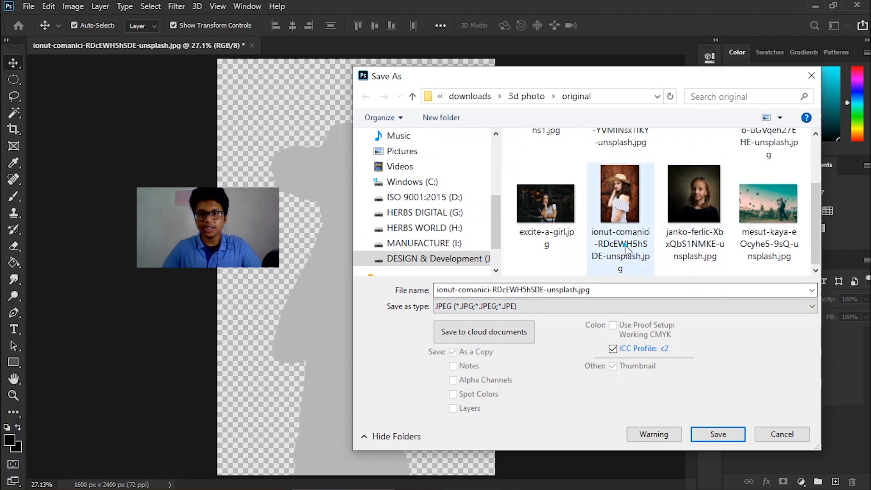
right_click(625, 245)
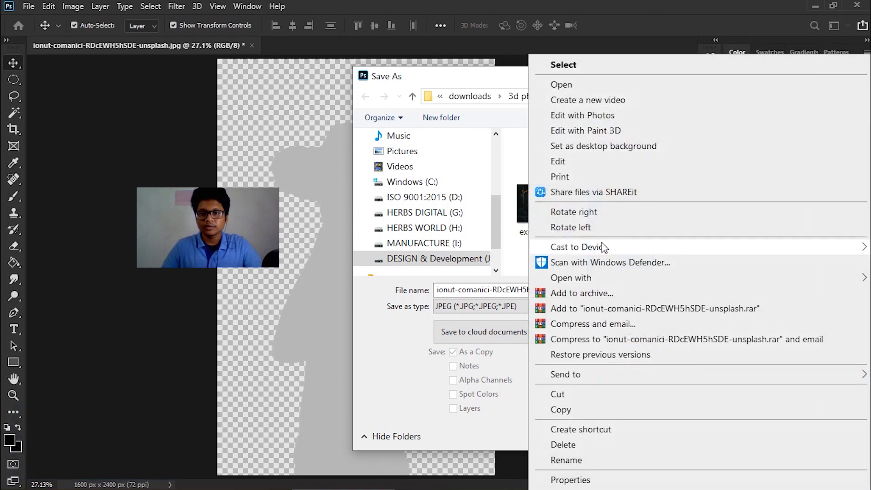
click(566, 460)
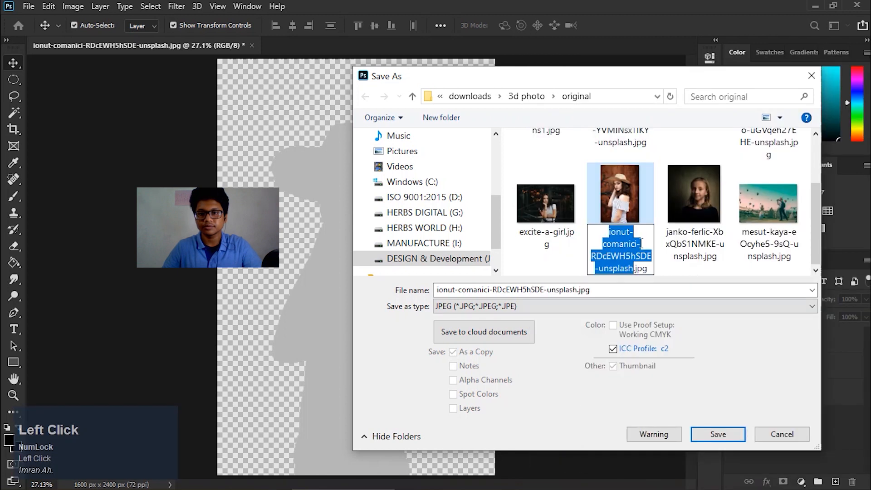
click(665, 152)
- Copy the original photo of the woman with the hat and paste it into the exported folder under 3d photo
click(632, 196)
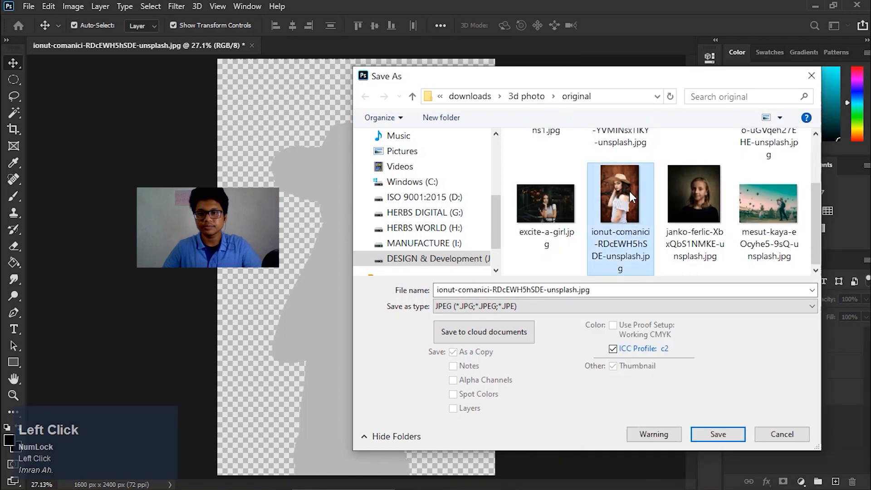
right_click(632, 196)
click(560, 411)
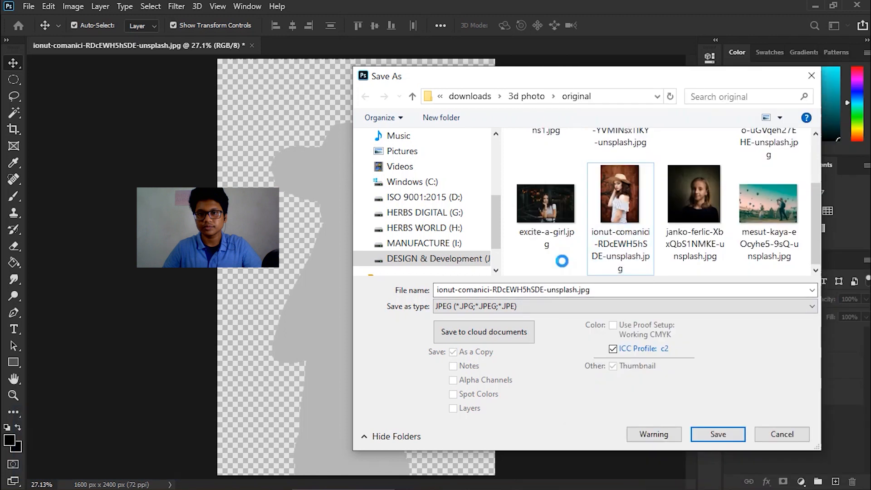
right_click(562, 262)
click(550, 269)
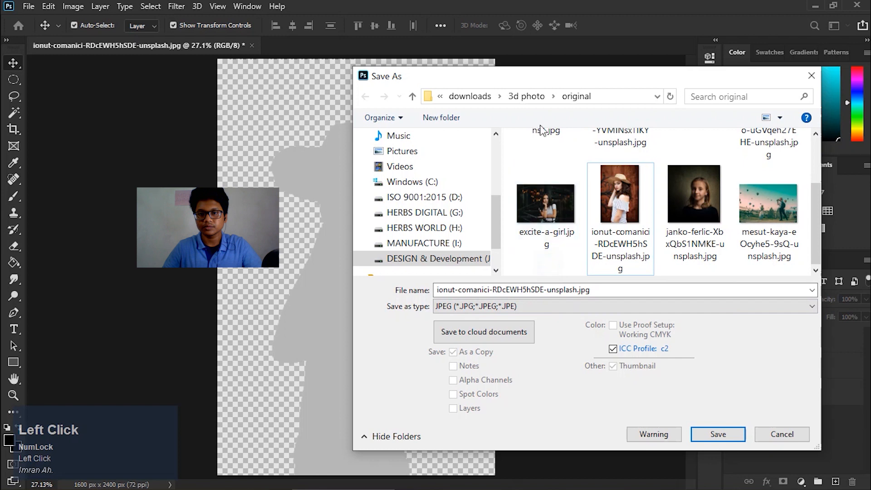
click(527, 96)
double_click(532, 177)
right_click(659, 197)
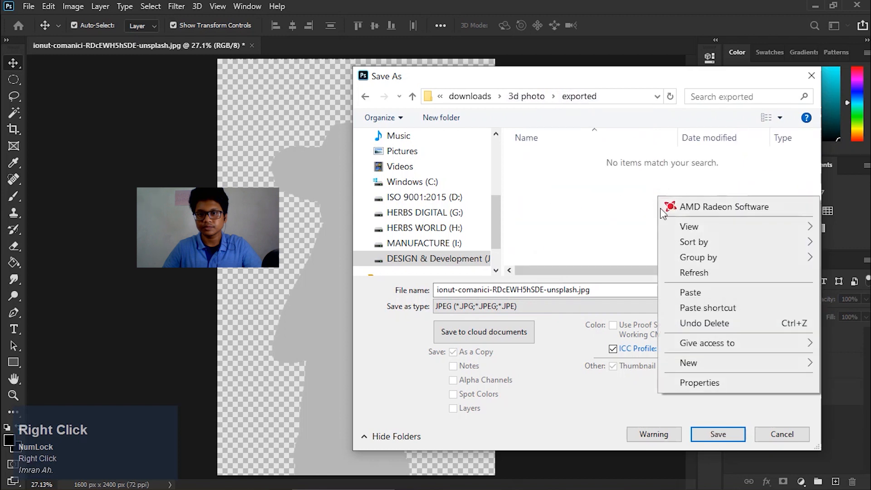
click(694, 293)
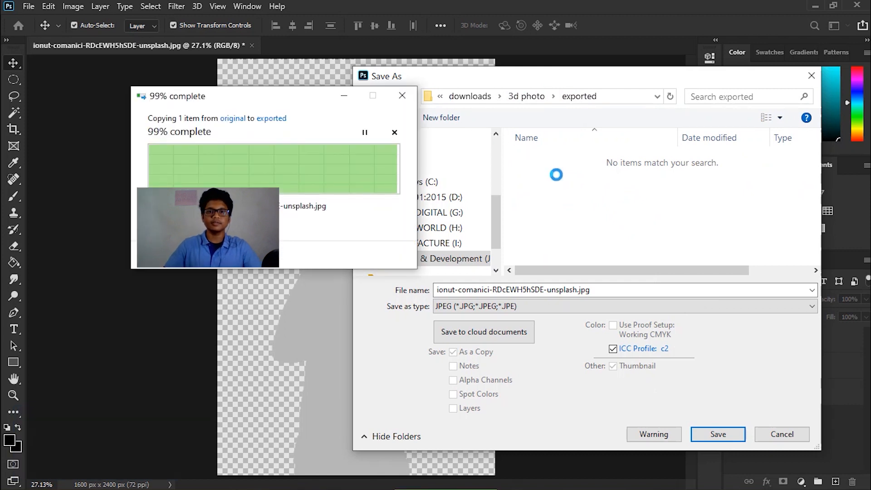
- Rename the copied photo in the exported folder as 3d01.jpg and change the file list to a thumbnail view
right_click(587, 158)
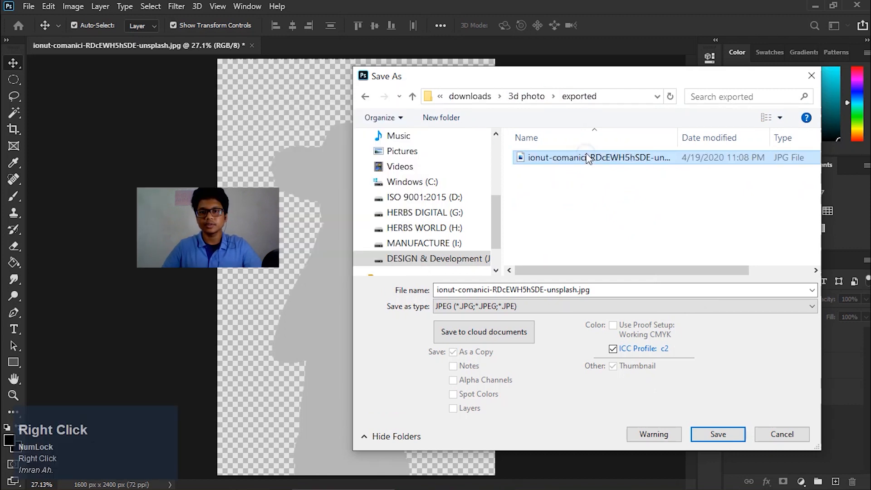
click(566, 459)
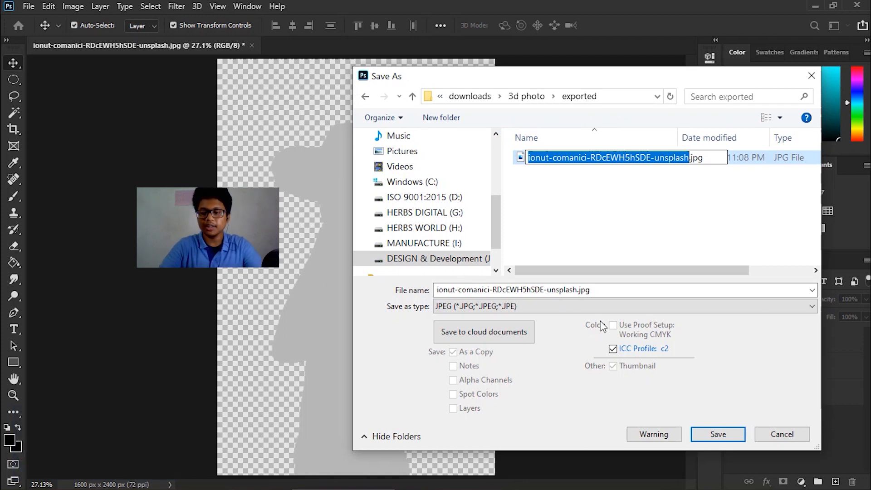
text(3d01)
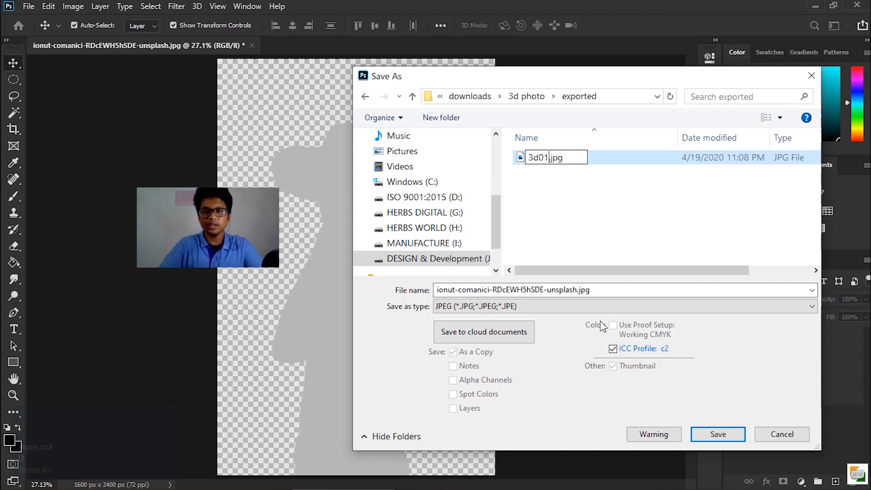
click(566, 218)
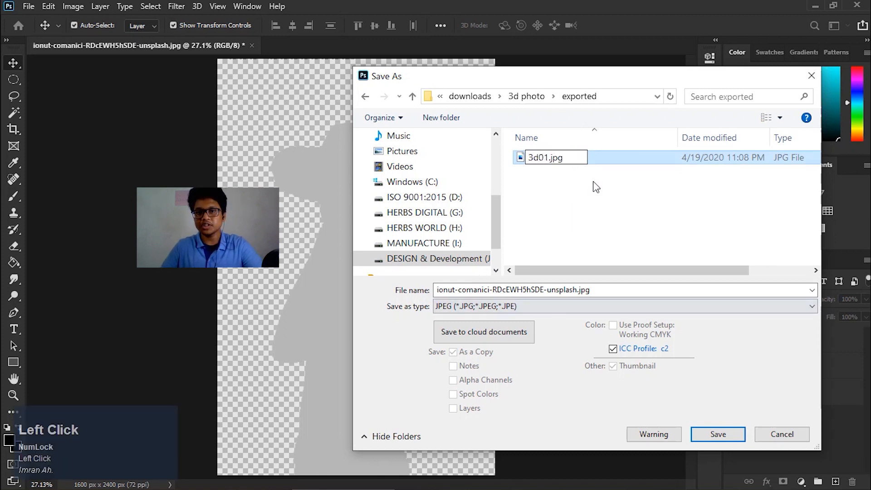
click(766, 117)
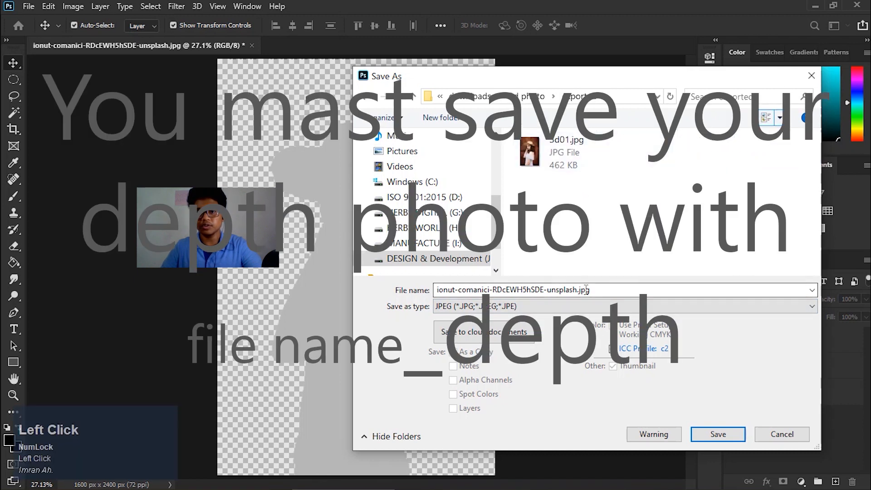
- Save the depth map in the exported folder as a JPEG named 3d01_depth at quality 12 (Maximum)
click(619, 295)
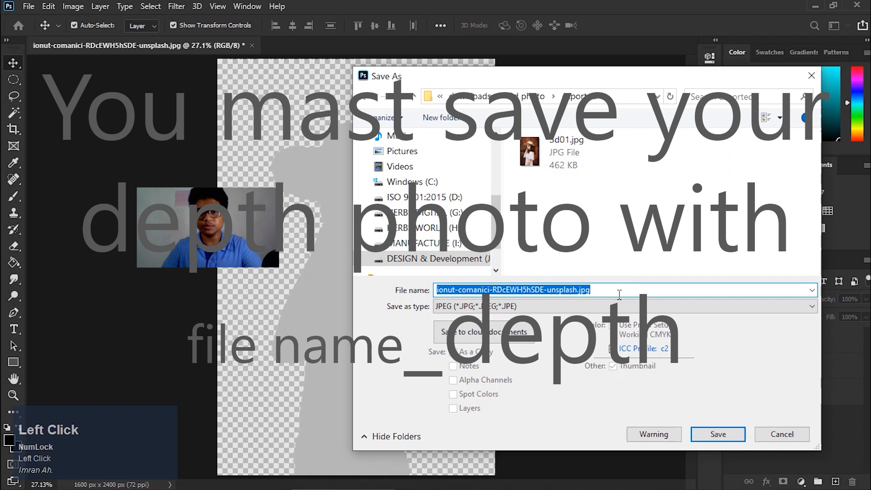
text(3)
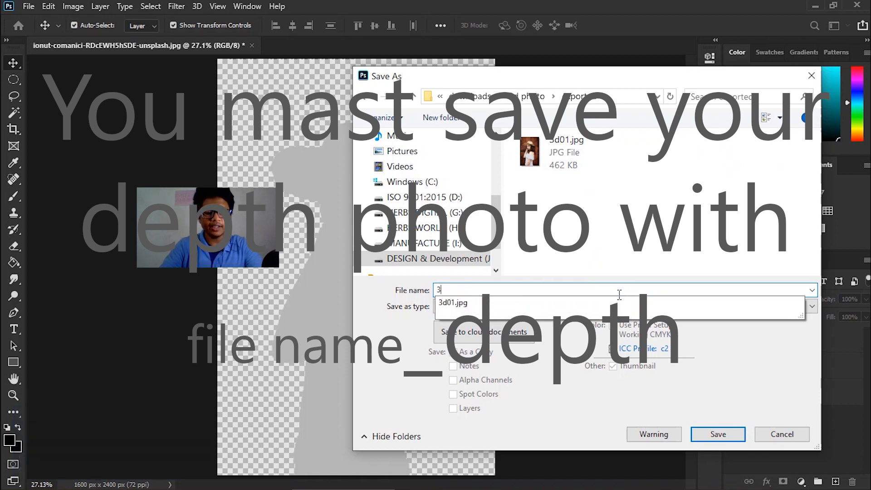
text(d01_)
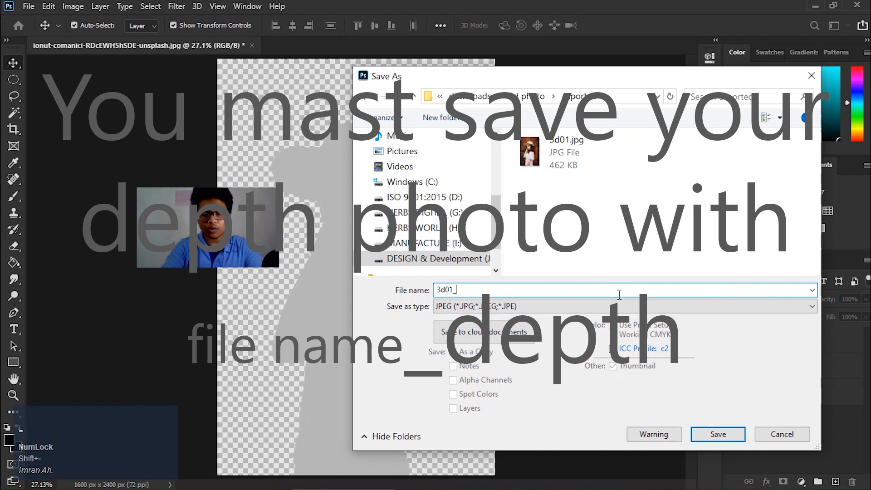
text(depth)
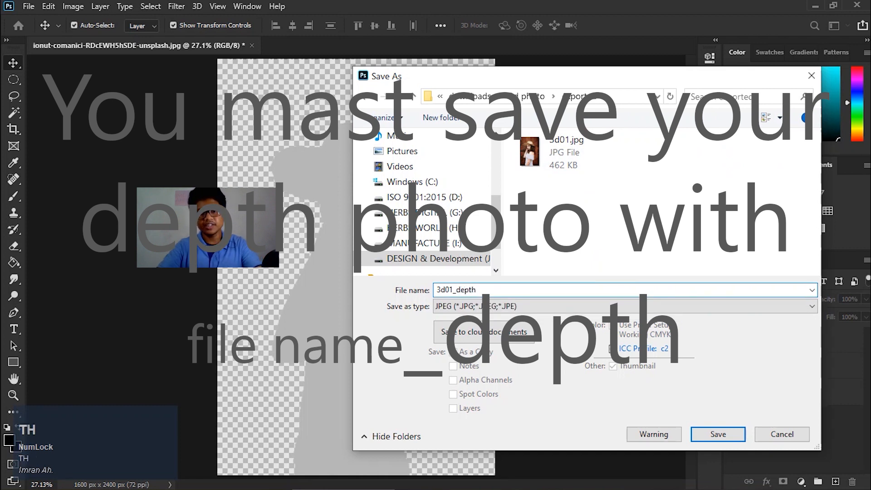
drag(499, 291, 452, 290)
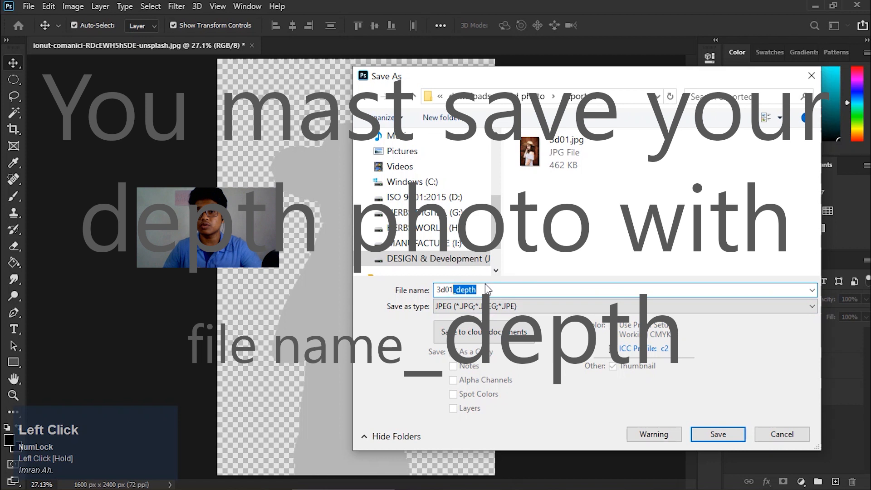
click(725, 441)
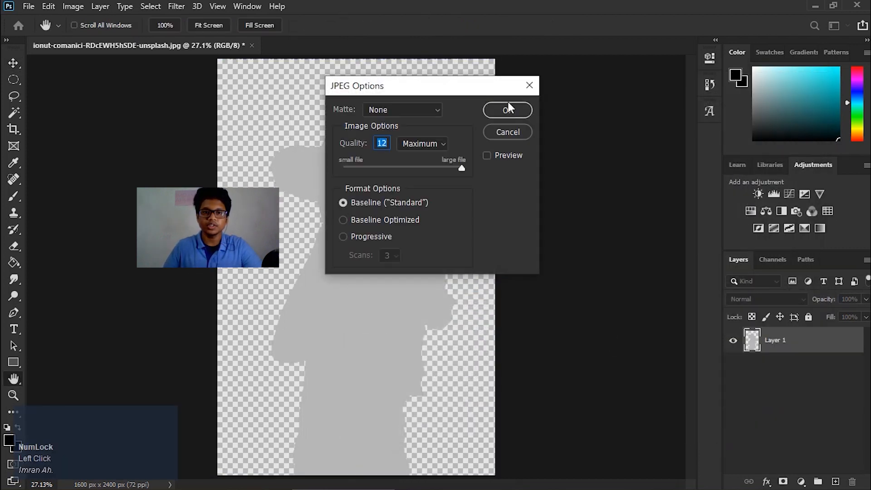
click(512, 112)
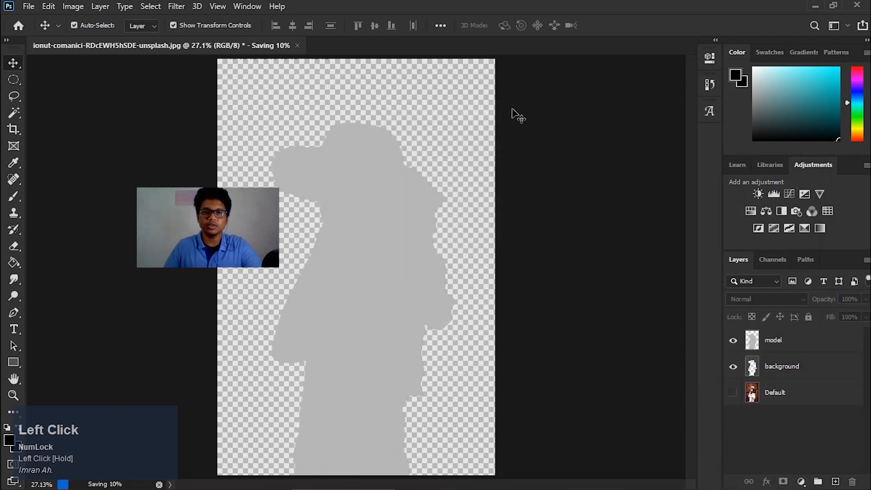
- Switch to File Explorer and open the exported folder to check the 3d01.jpg and 3d01_depth.jpg files
click(816, 5)
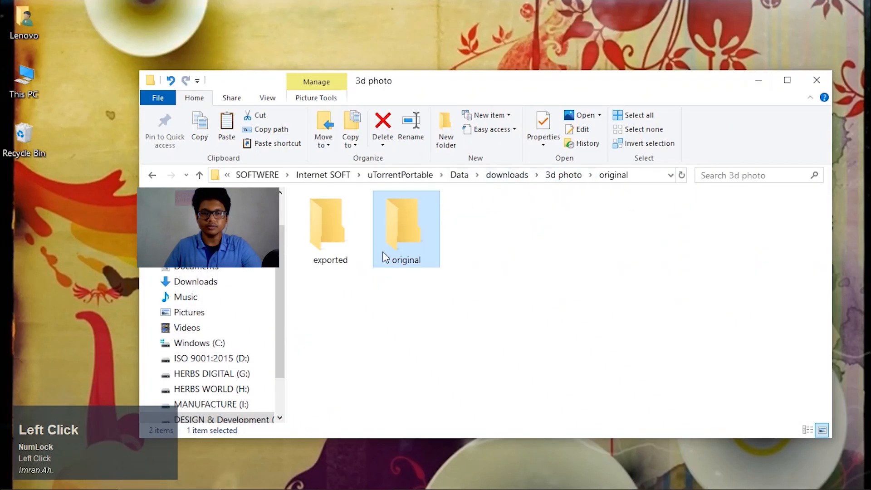
click(360, 252)
double_click(361, 252)
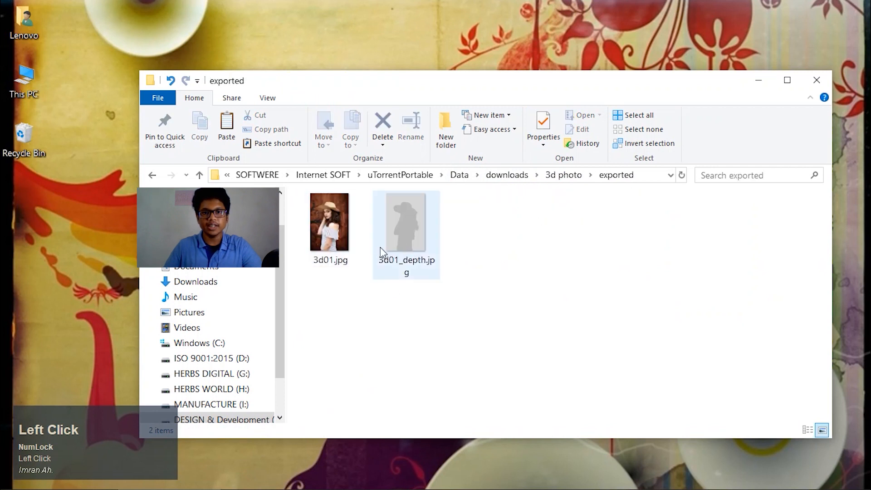
drag(345, 304, 426, 251)
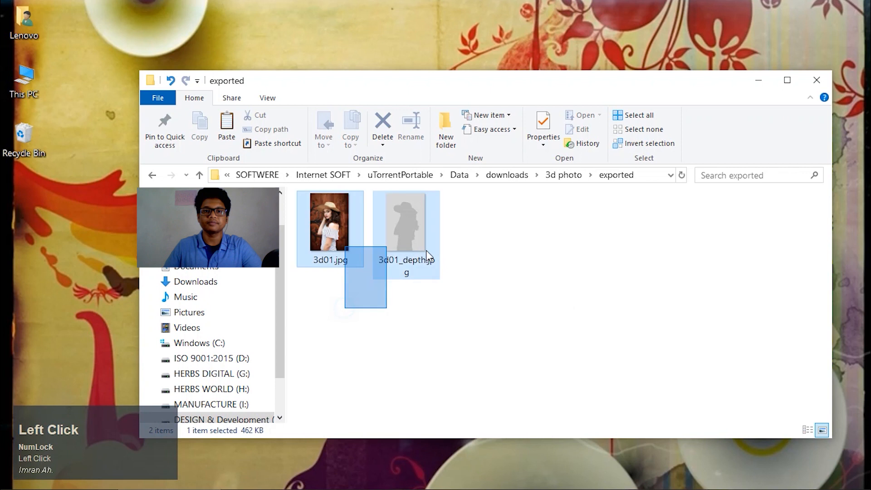
click(476, 321)
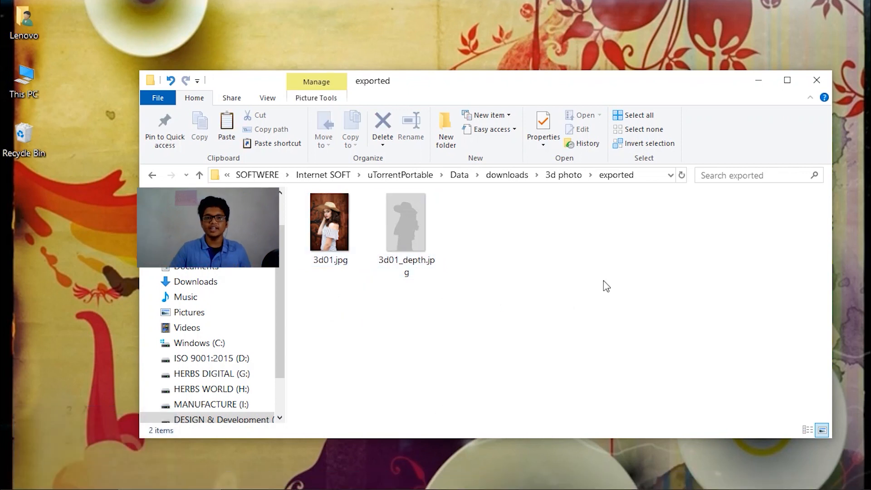
drag(518, 272, 331, 237)
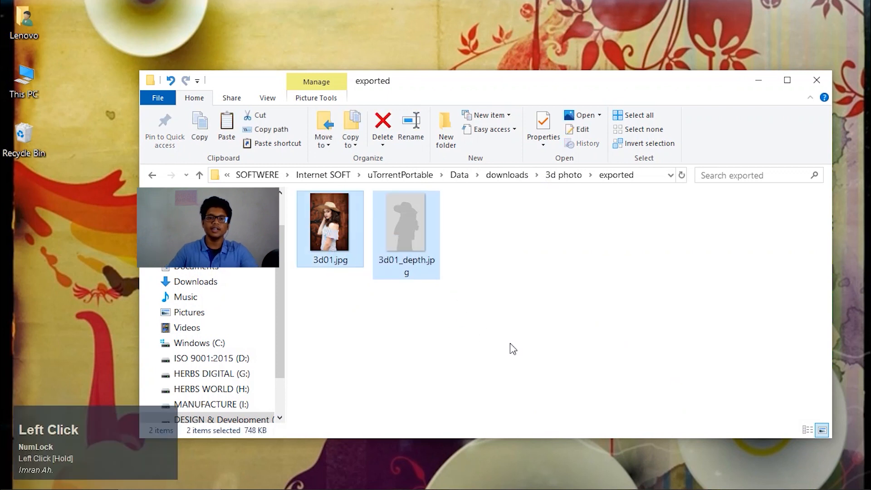
click(514, 318)
- Add both 3d01.jpg and 3d01_depth.jpg from the exported folder to a new post on the Facebook profile open in Chrome
click(418, 484)
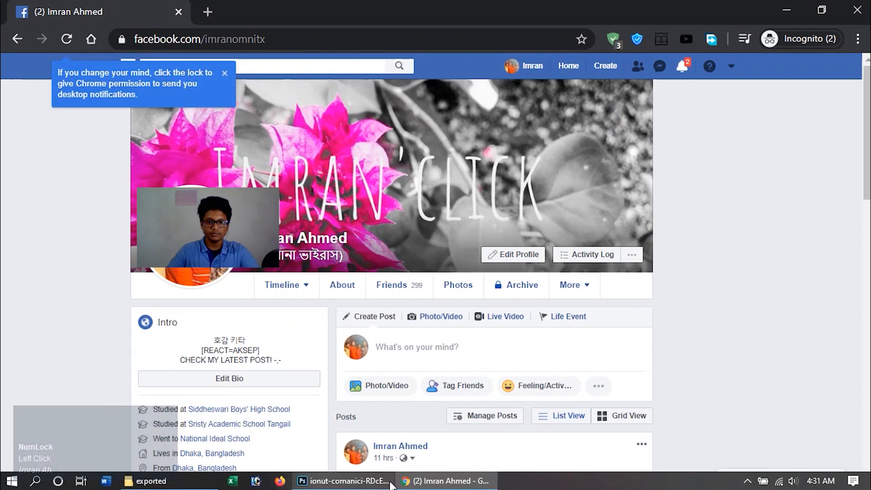
click(381, 484)
click(383, 484)
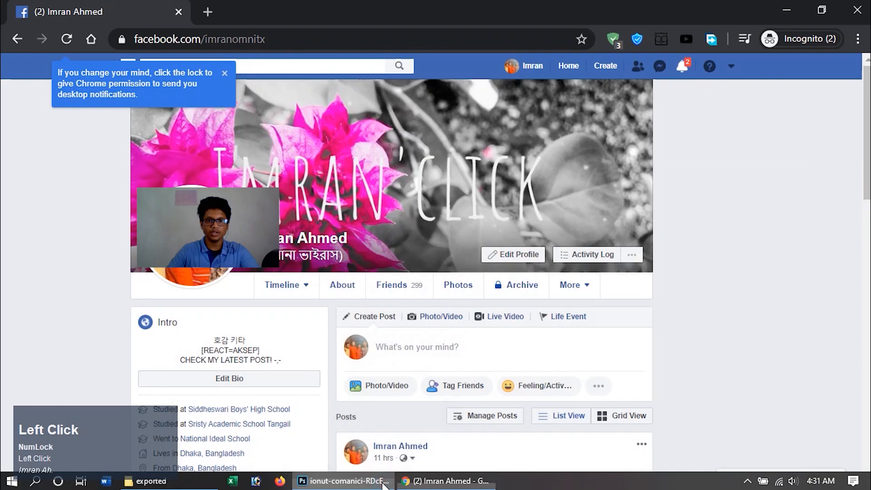
click(148, 481)
drag(499, 268, 300, 195)
drag(415, 85, 841, 82)
drag(713, 226, 455, 356)
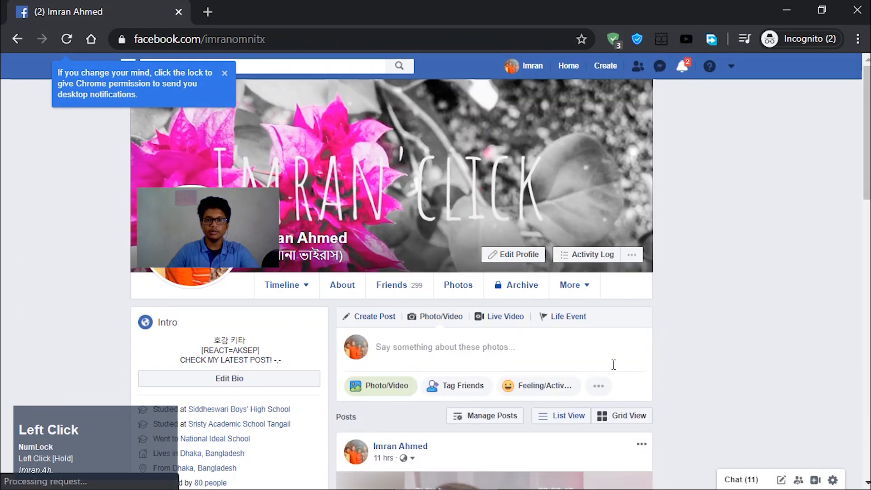
- Reduce the Facebook page zoom to 67% and examine the 3D photo preview in the post
scroll(719, 350, down, 3)
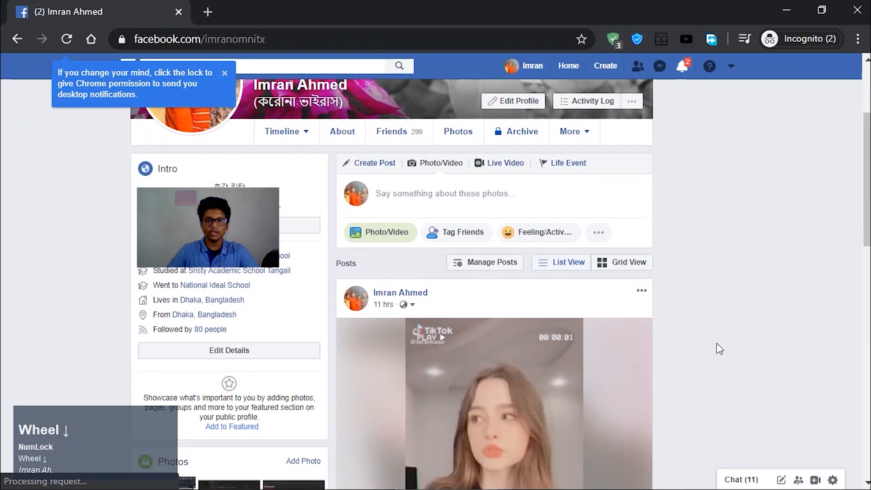
scroll(719, 349, down, 2)
scroll(719, 349, up, 5)
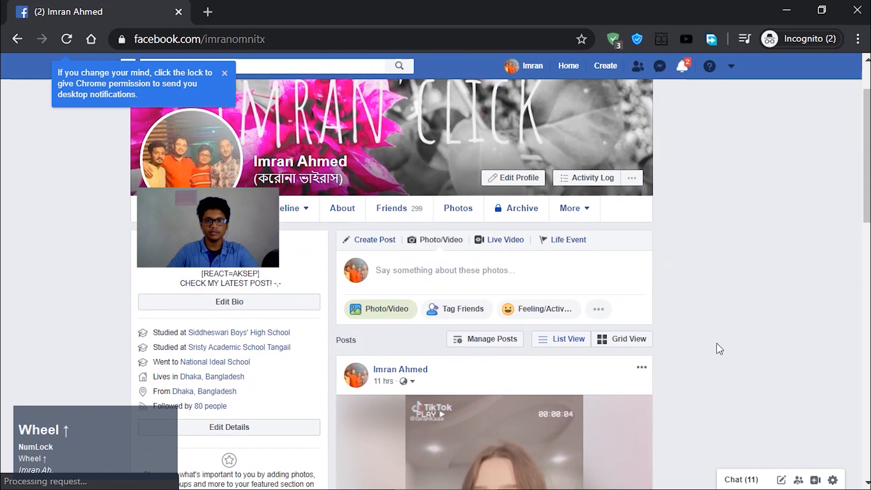
scroll(719, 350, up, 2)
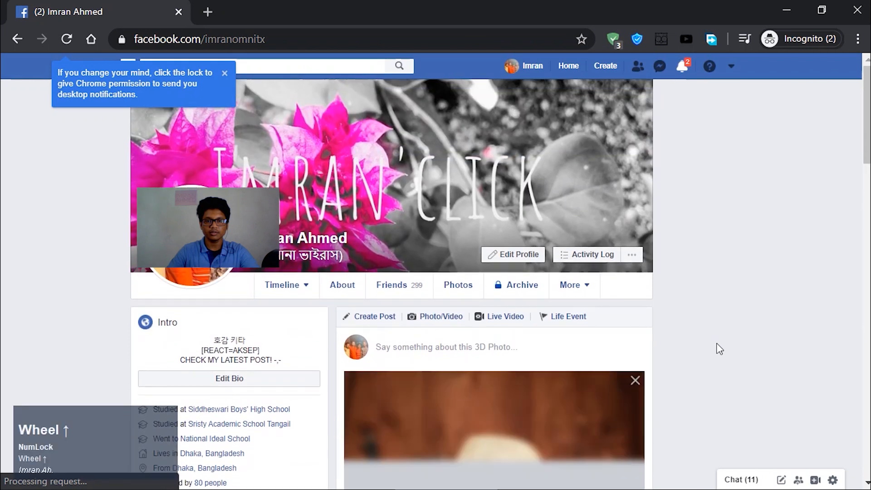
scroll(720, 349, down, 5)
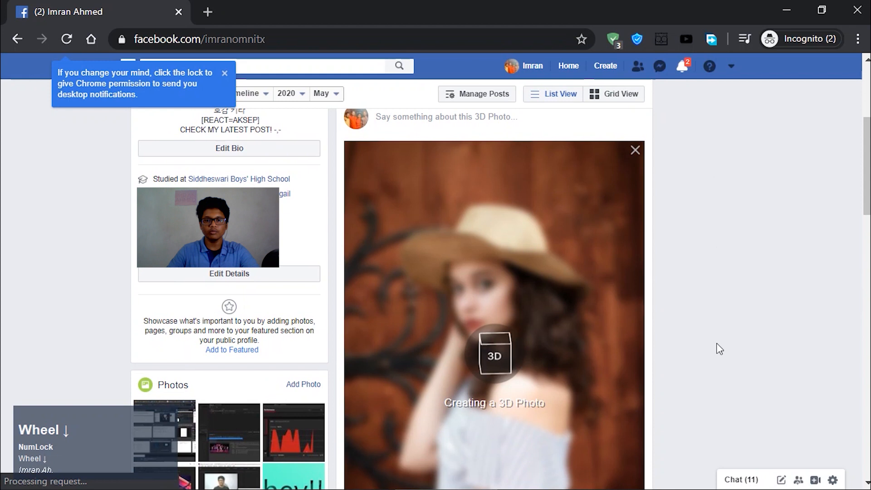
click(854, 42)
click(756, 164)
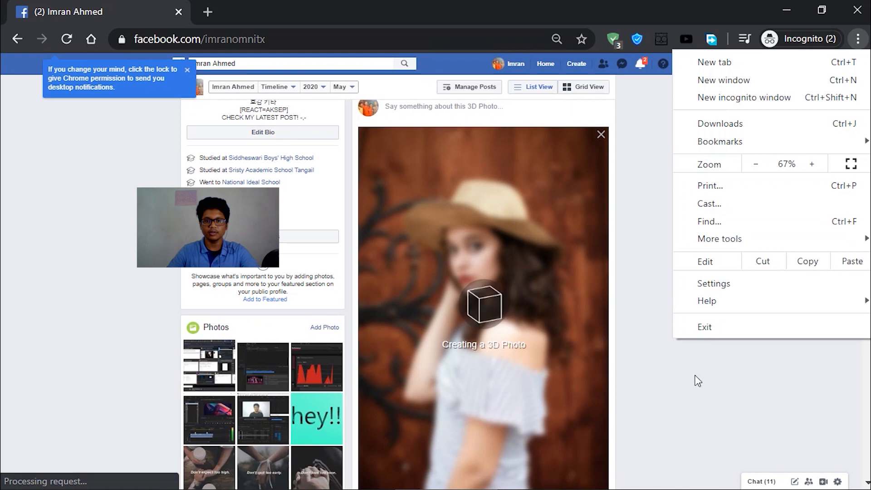
click(713, 378)
scroll(712, 371, down, 5)
scroll(723, 367, up, 3)
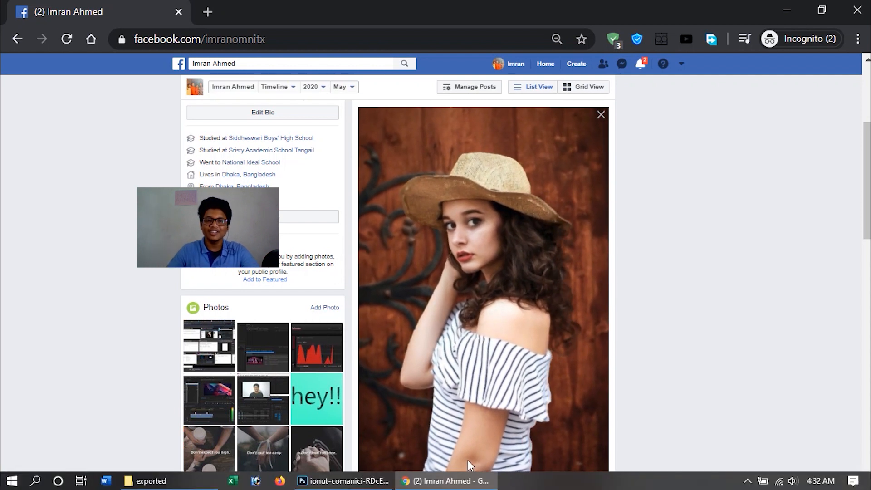
- Switch to Photoshop and convert the background layer to a smart object
mouse_move(343, 488)
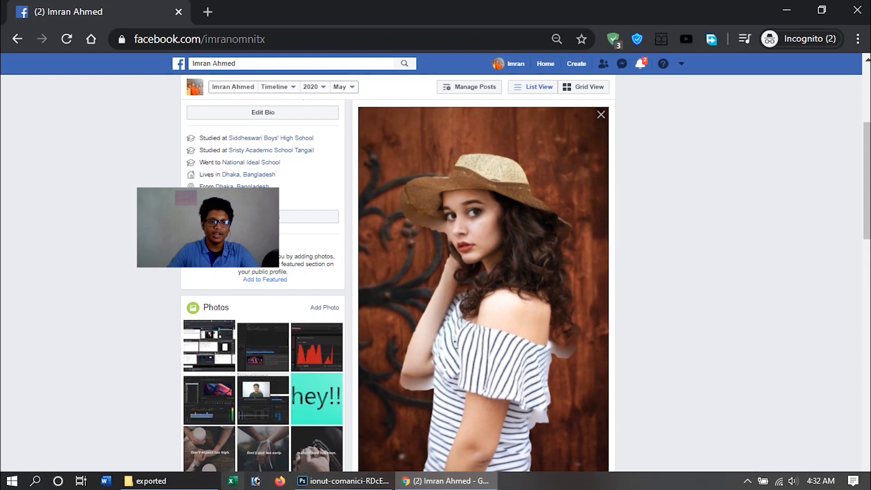
click(343, 487)
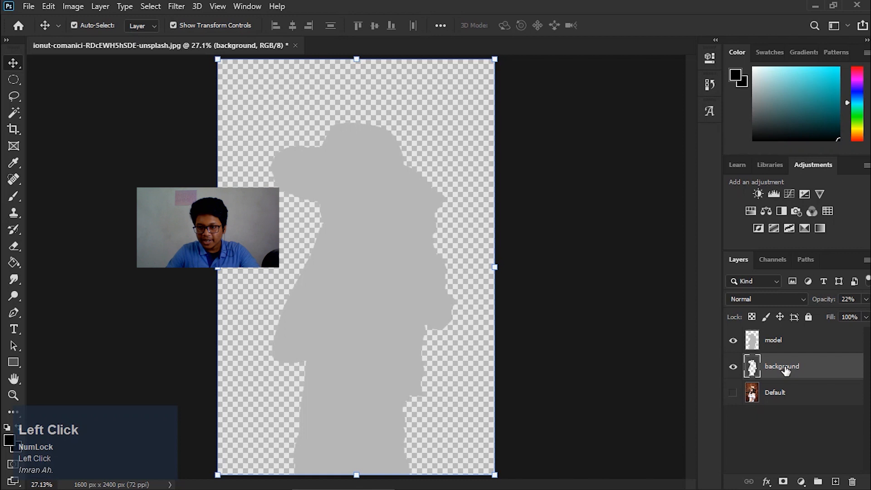
right_click(786, 371)
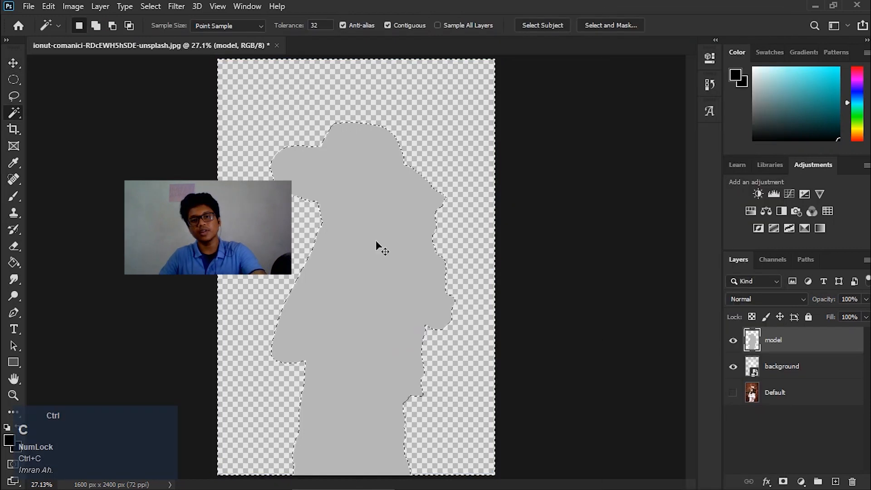
- Add a new layer above the model layer and fill it with black
key(ctrl+v)
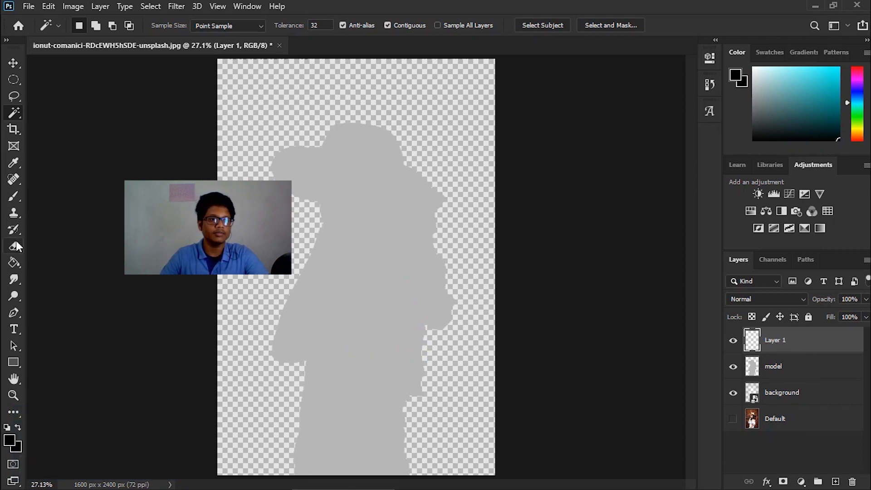
click(21, 264)
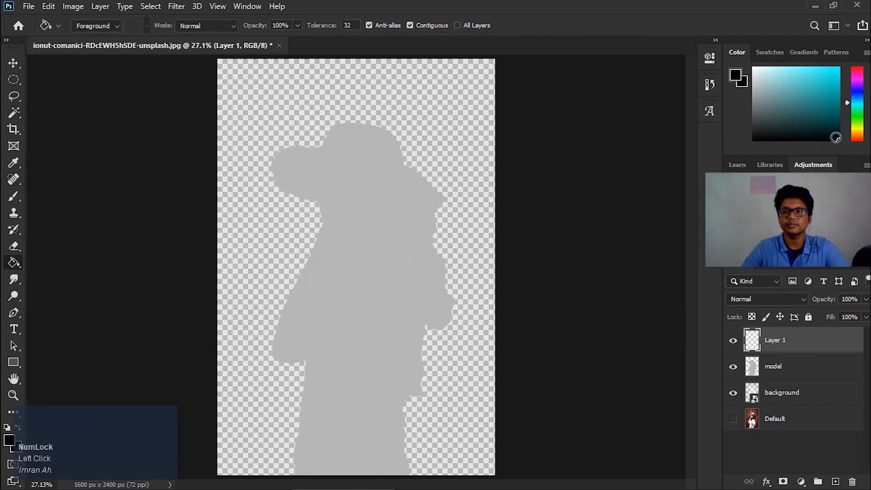
click(461, 141)
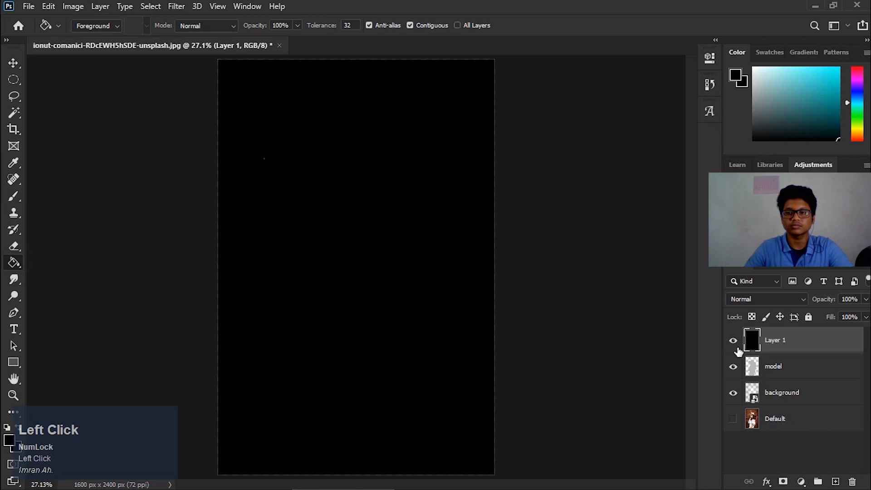
- Move the black layer directly below the model layer and refill it with dark gray
drag(794, 346, 798, 384)
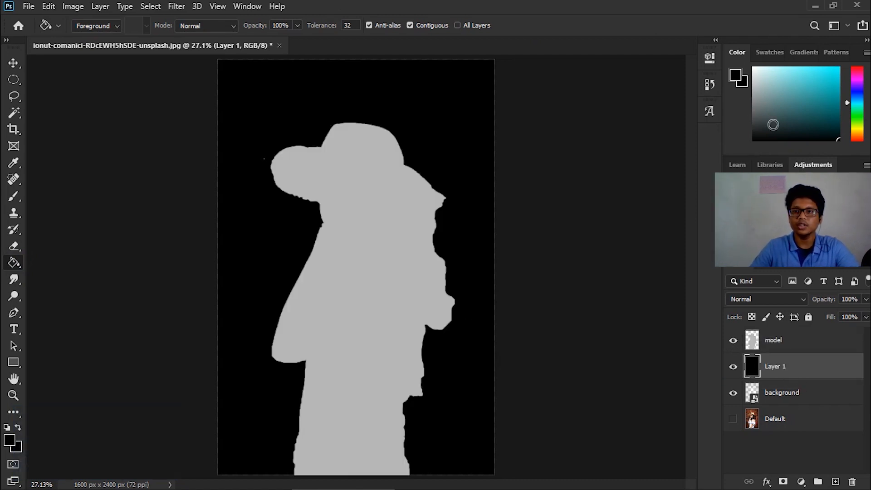
drag(757, 131, 756, 124)
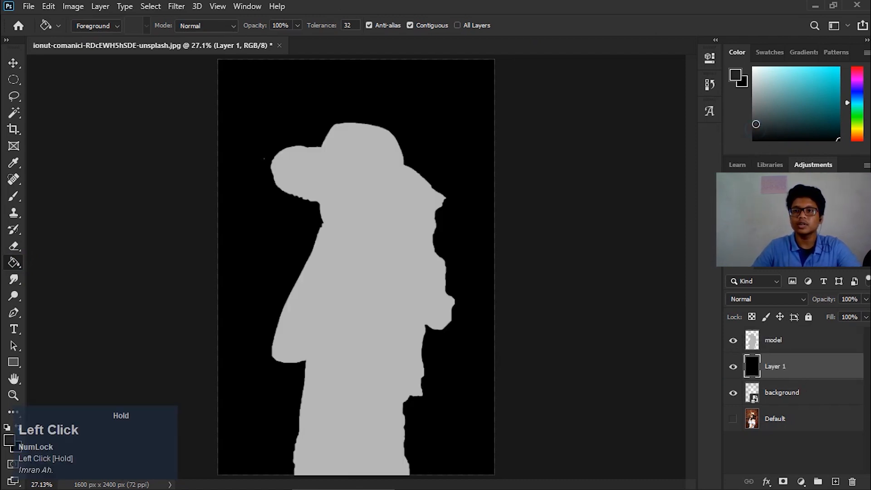
click(435, 129)
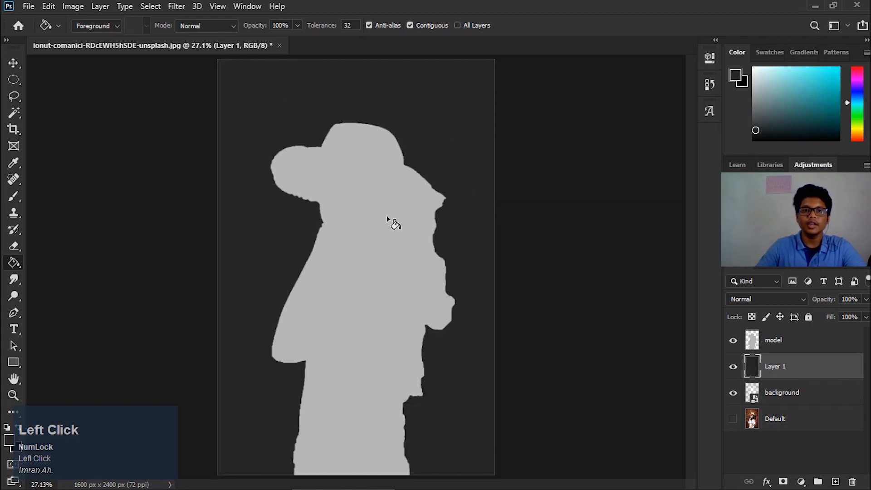
- Start saving the revised depth map on the computer in the exported folder, with JPEG as the file type
click(35, 5)
click(103, 198)
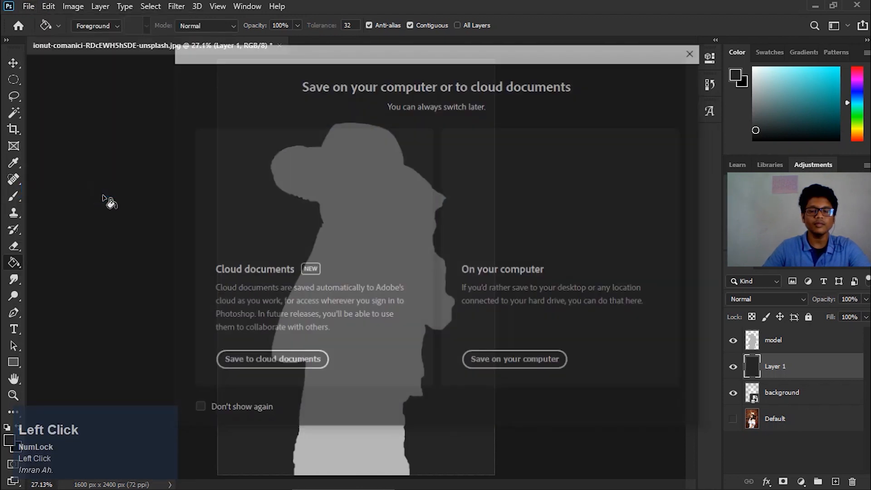
click(495, 365)
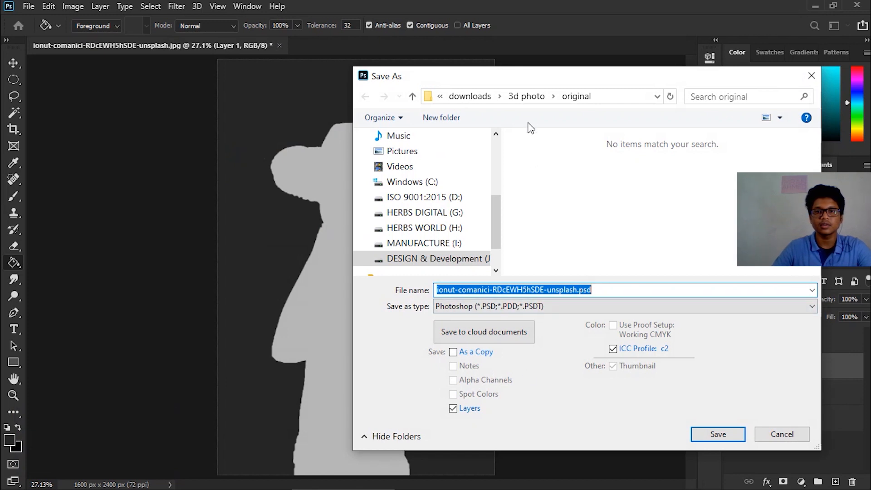
click(528, 96)
double_click(552, 184)
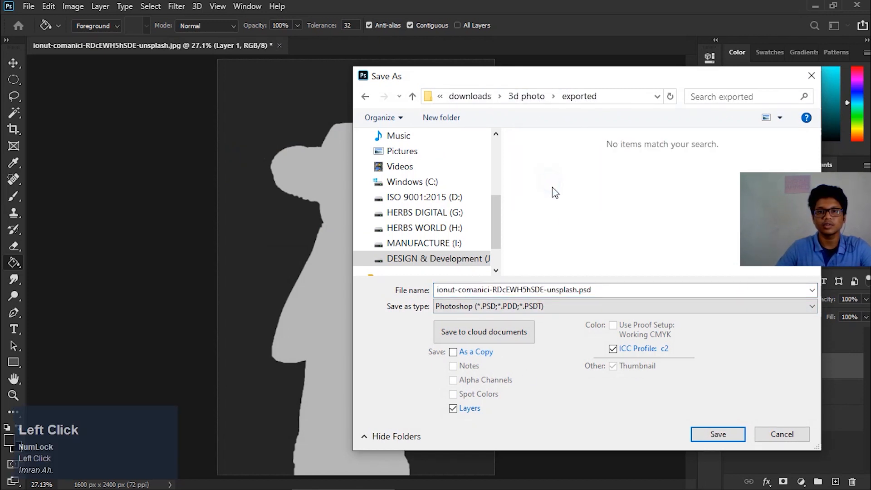
click(608, 290)
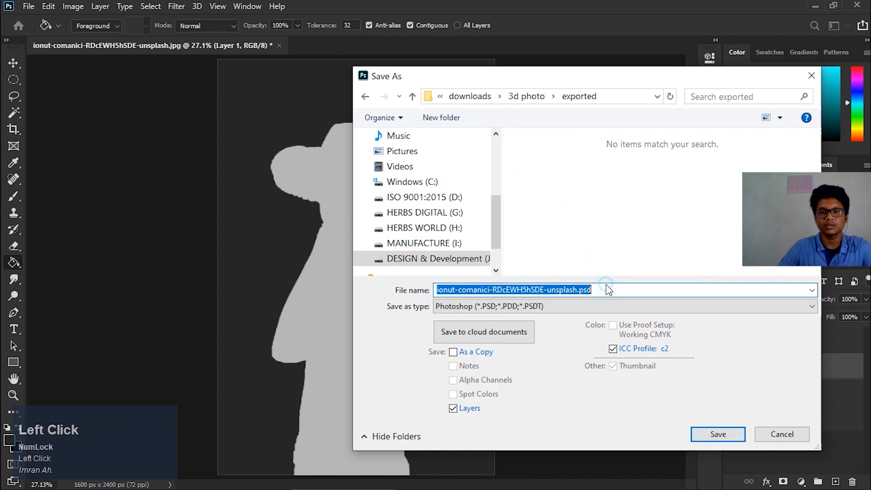
click(598, 309)
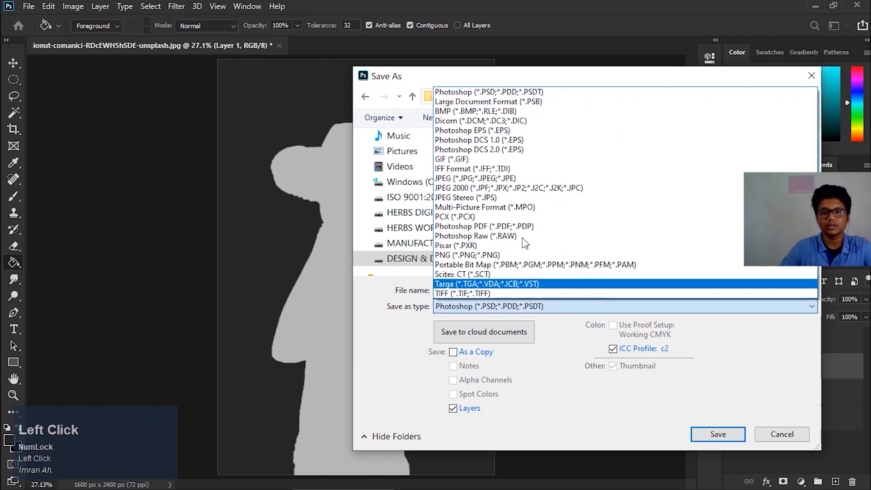
click(515, 178)
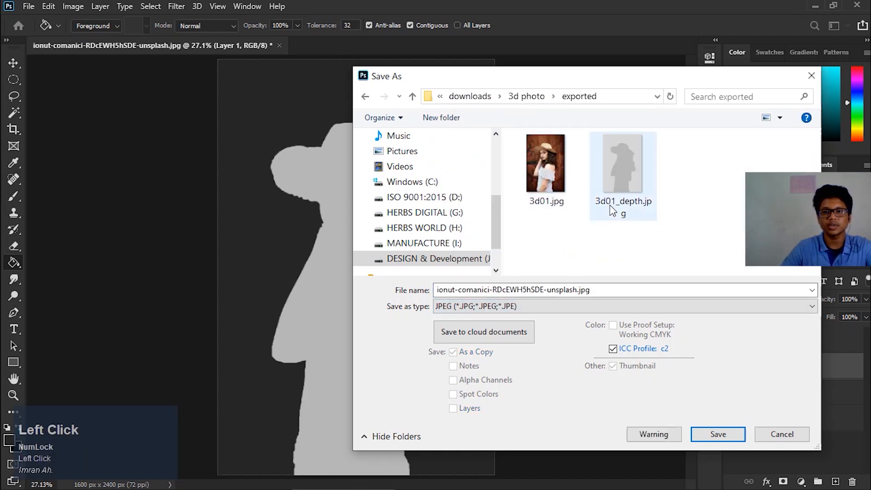
- Rename the existing 3d01_depth.jpg in the exported folder as v.jpg, keeping 3d01_depth.jpg as the name for the new save
right_click(615, 205)
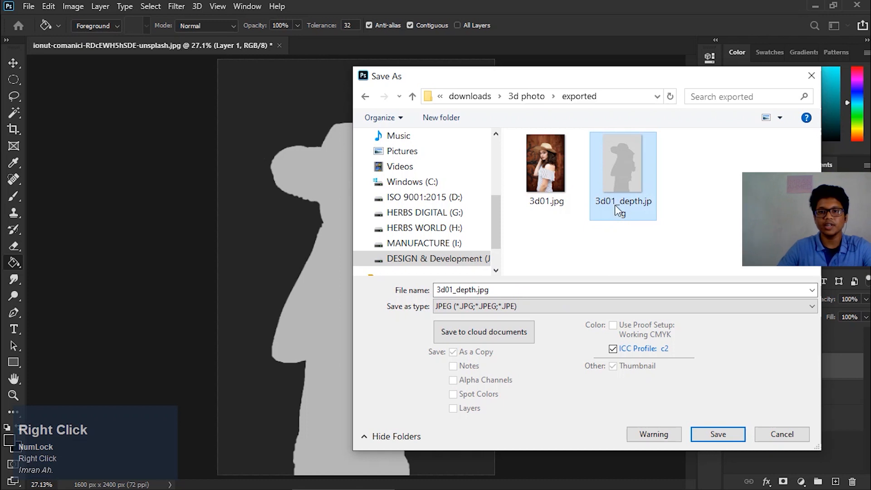
click(651, 457)
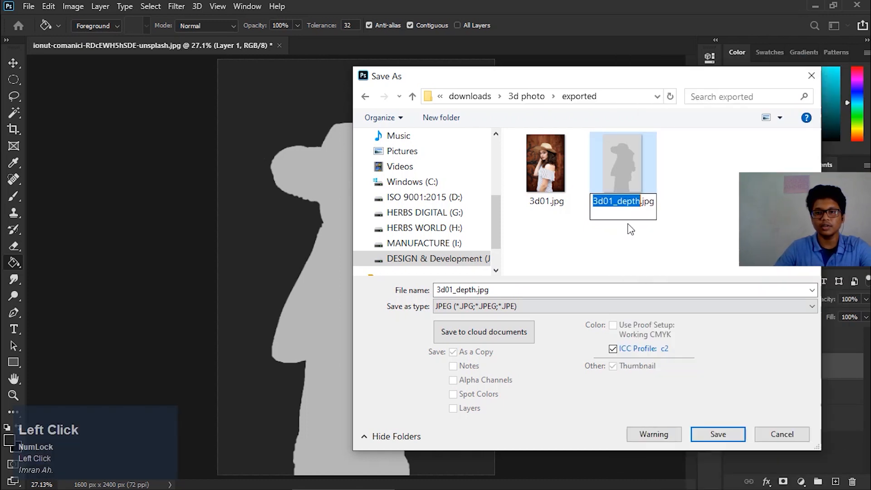
key(ctrl+x)
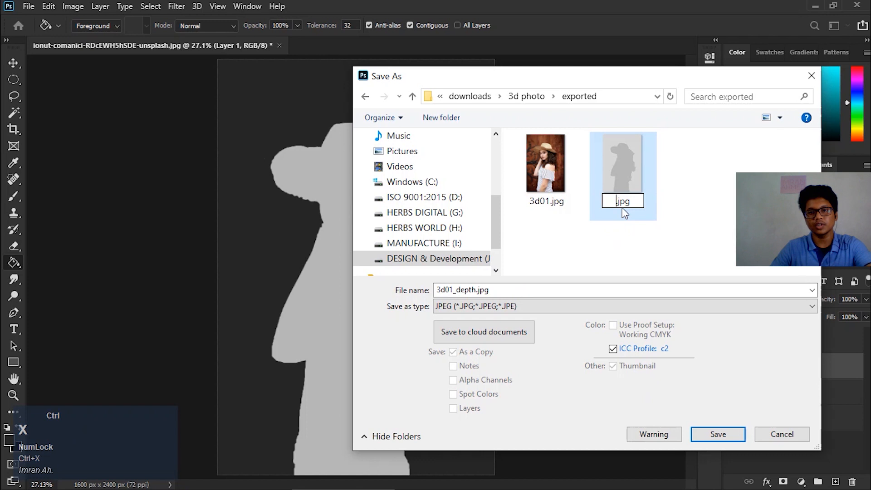
text(v)
click(667, 234)
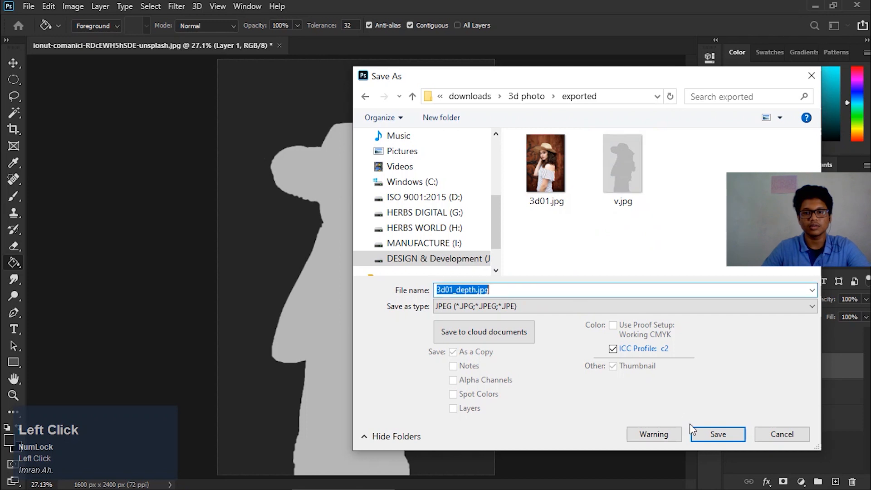
- Save the depth map as 3d01_depth.jpg at quality 12 (Maximum), accepting replacement of any existing file
click(722, 434)
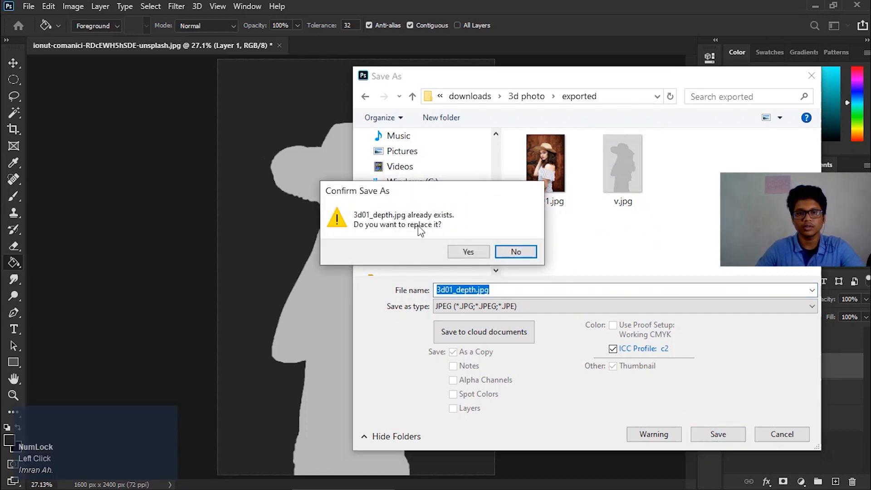
click(519, 249)
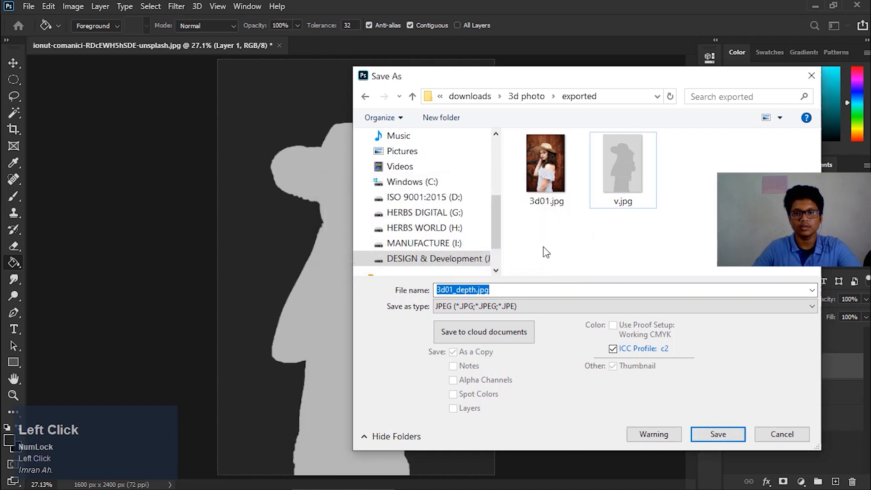
click(699, 432)
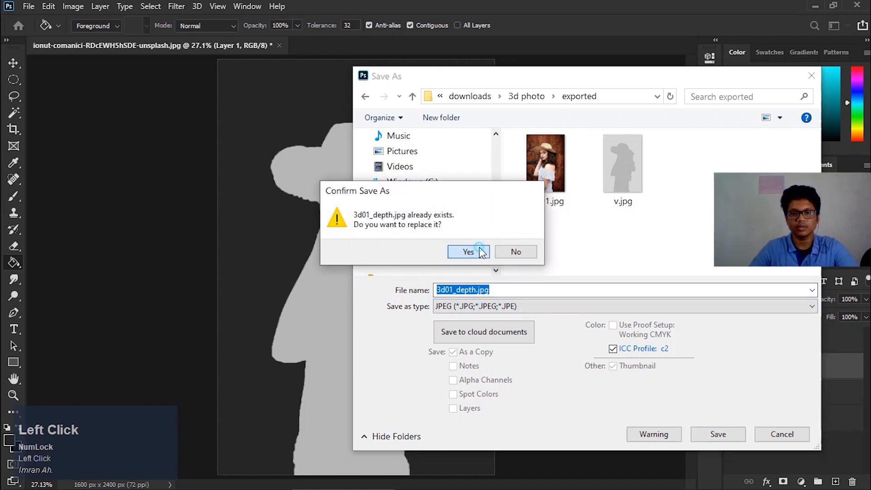
click(481, 253)
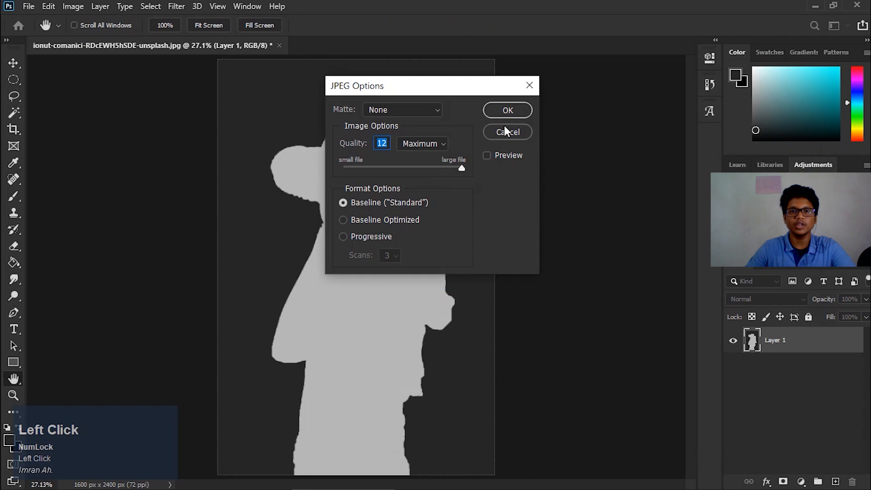
click(507, 111)
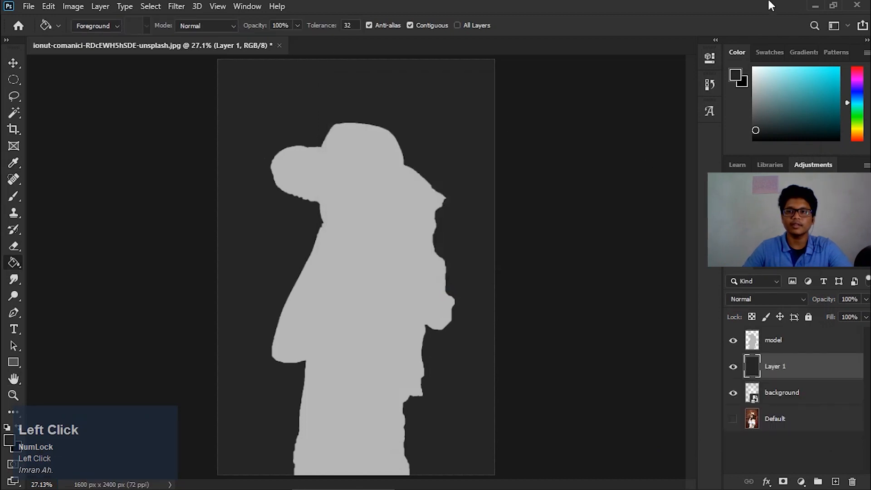
- Switch back to Chrome and remove the current 3D photo from the Facebook post
click(815, 6)
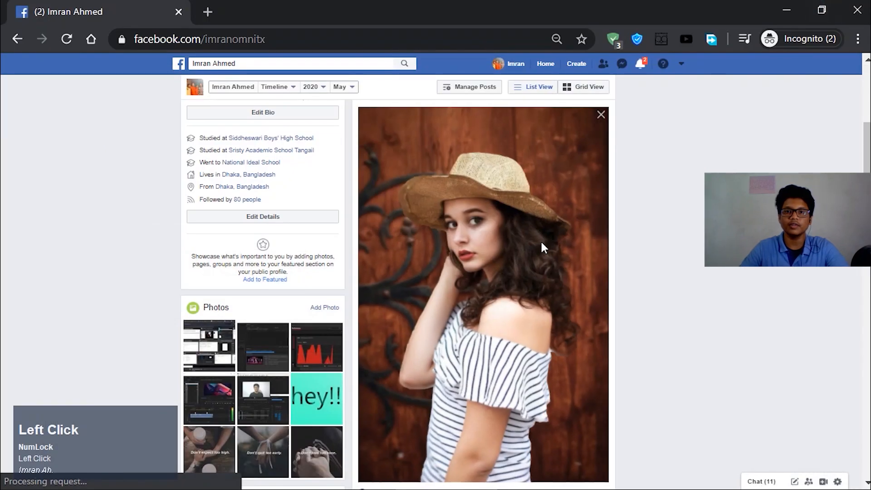
click(604, 116)
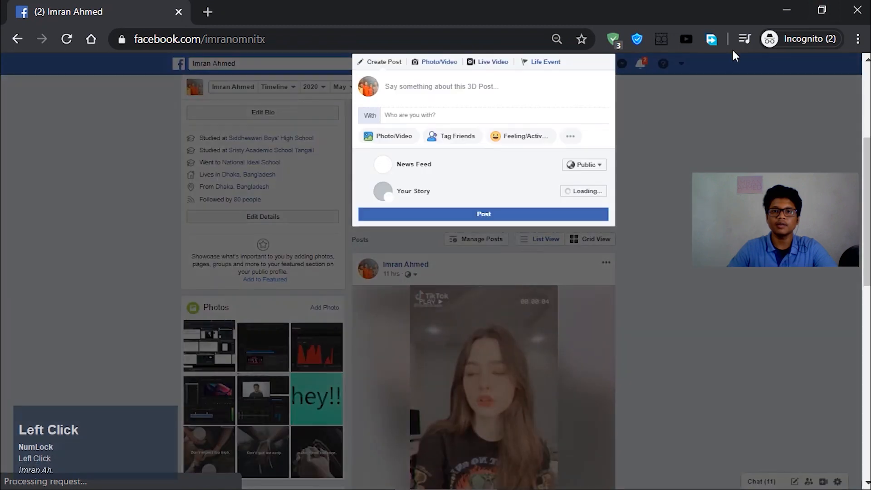
- Add 3d01.jpg and the revised 3d01_depth.jpg from the exported folder to the Facebook post and activate its caption field
click(786, 10)
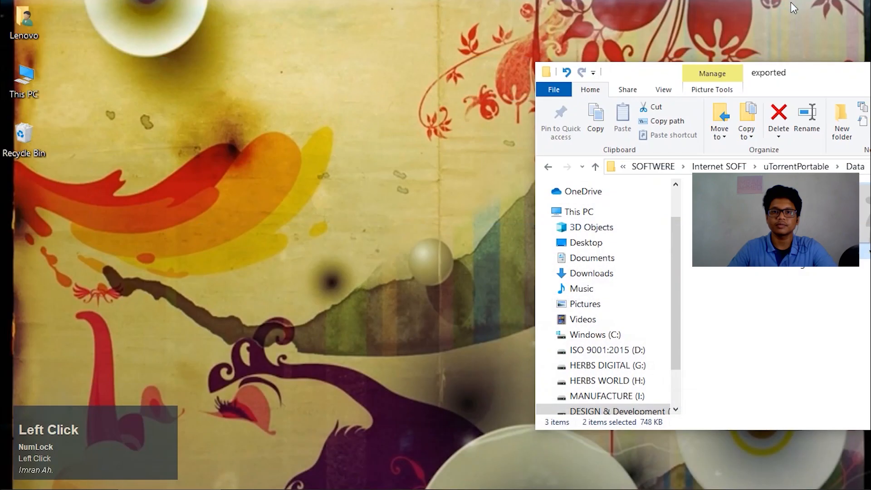
drag(766, 81, 579, 82)
click(636, 298)
drag(554, 303, 638, 237)
drag(537, 230, 439, 132)
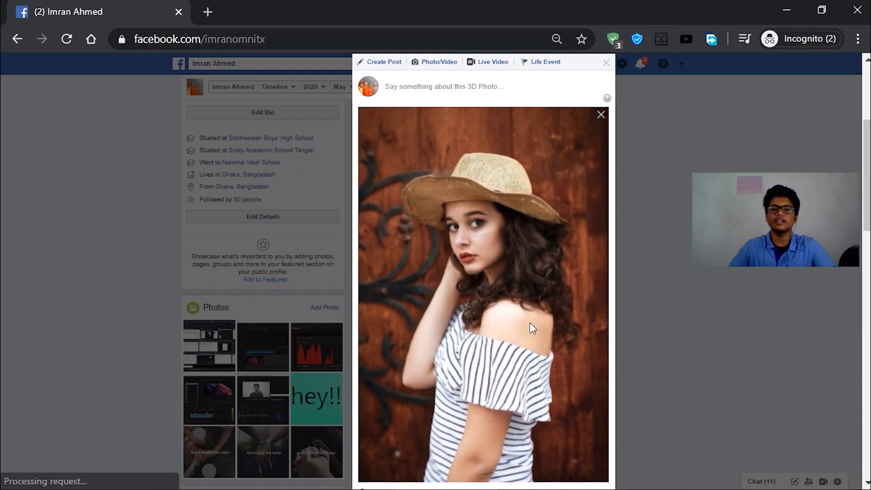
click(489, 86)
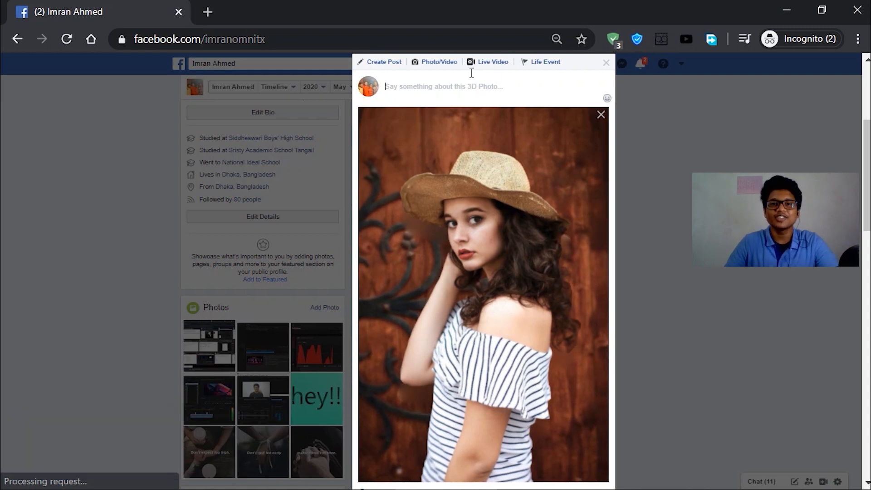
- Caption the 3D photo post "3D second photo!!" and publish it to the timeline
text(3)
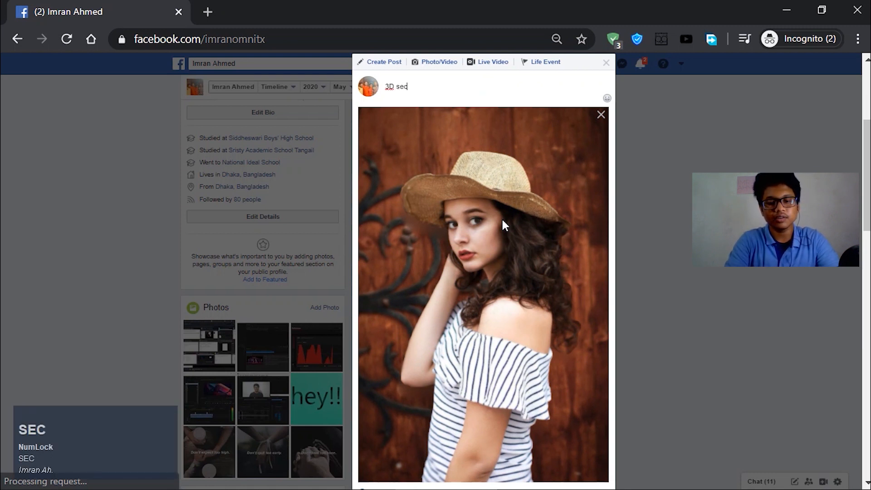
text(D second )
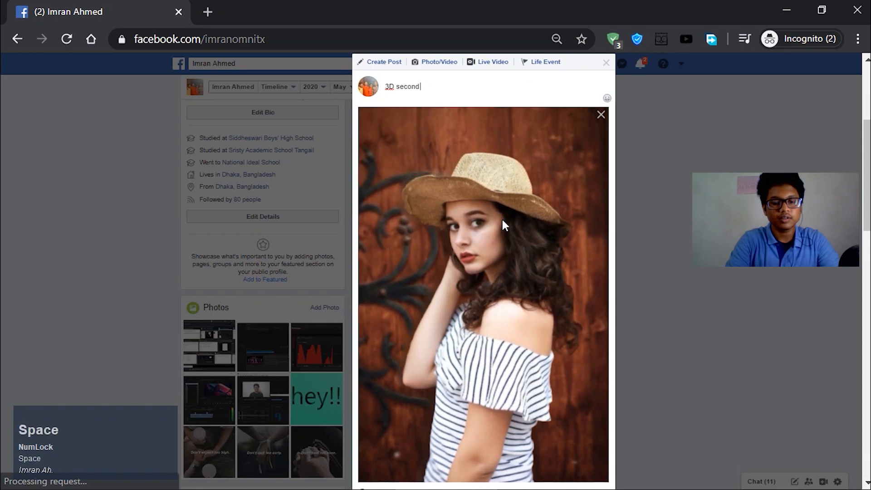
text(p)
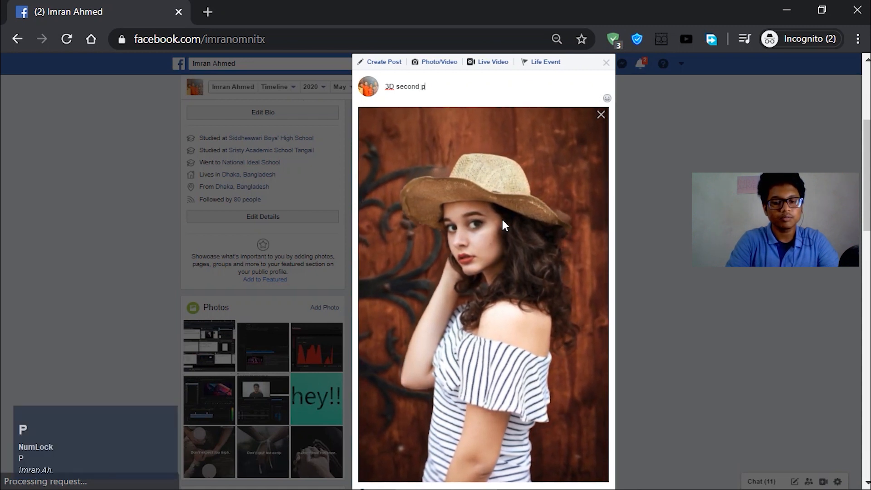
text(hoto)
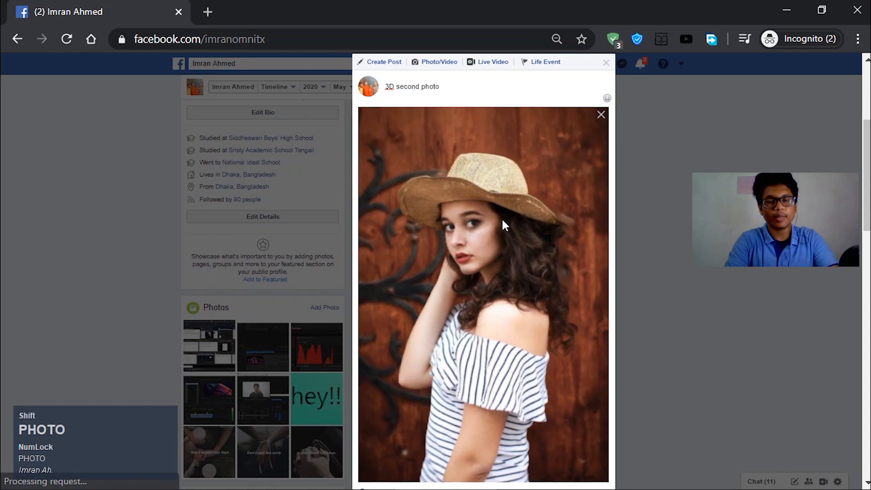
text(!!)
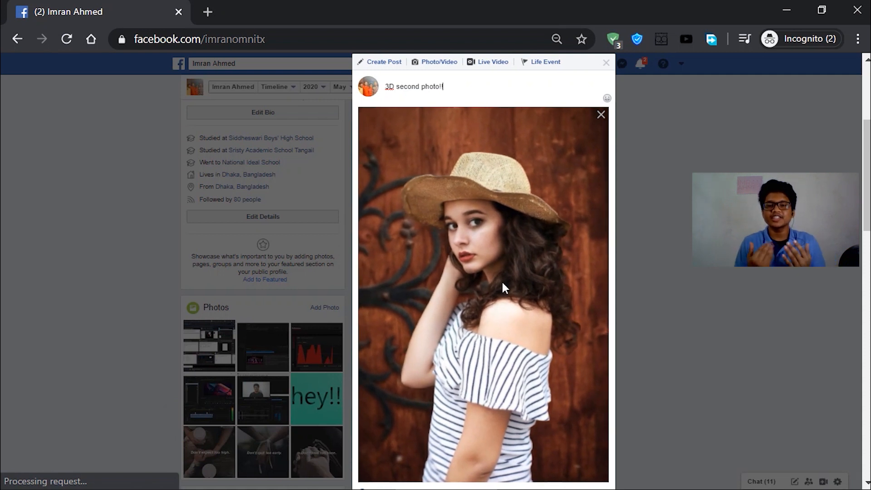
scroll(508, 333, down, 2)
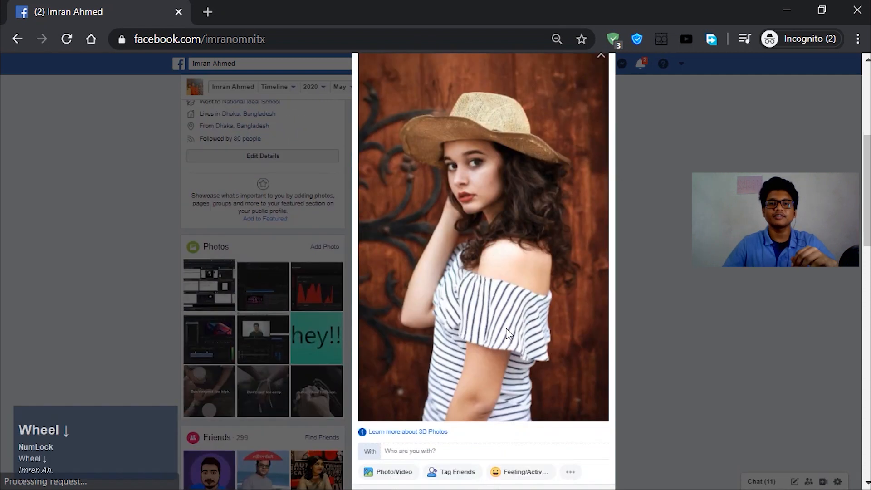
scroll(510, 335, down, 3)
click(446, 457)
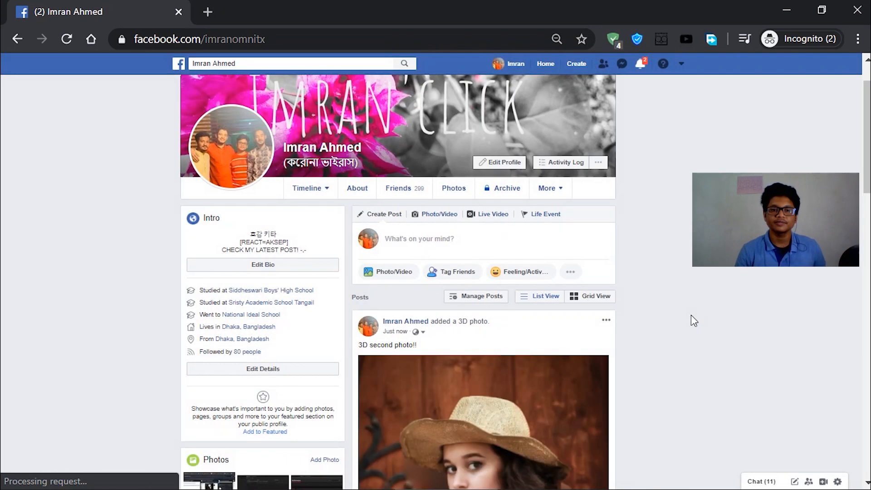
- Examine the published 3D photo's depth effect in the timeline and minimize the browser window
scroll(691, 315, down, 7)
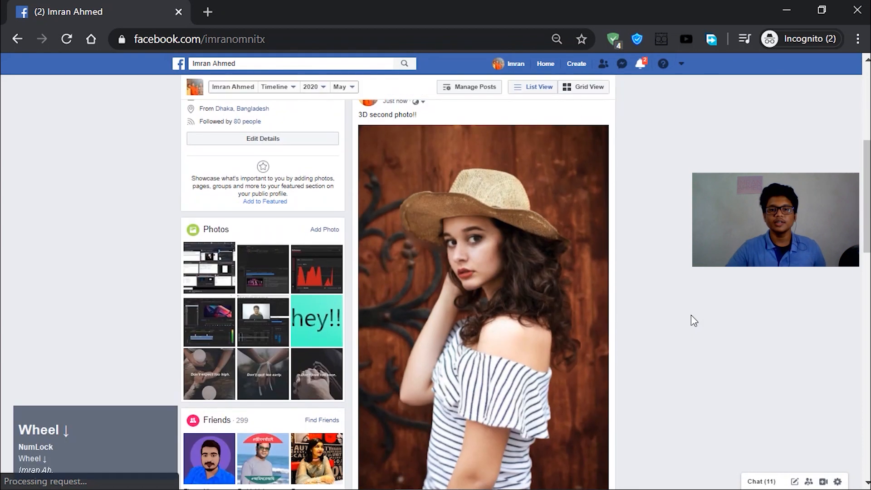
scroll(601, 307, up, 2)
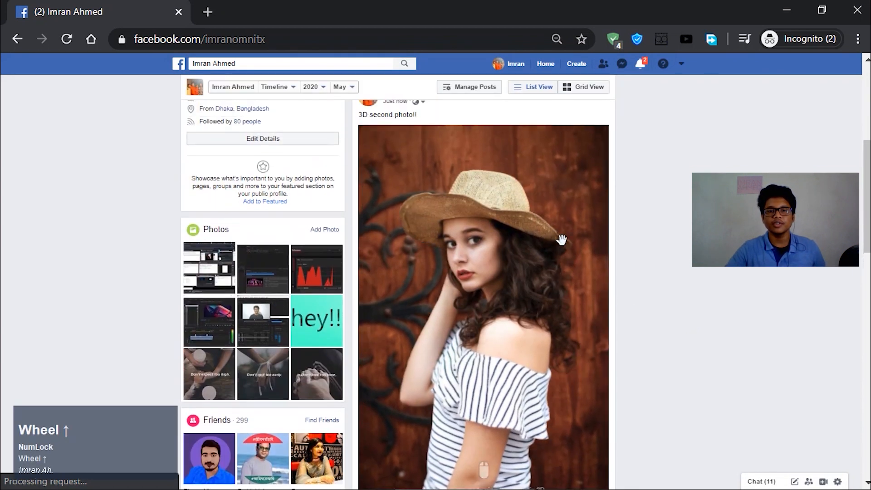
scroll(508, 372, down, 2)
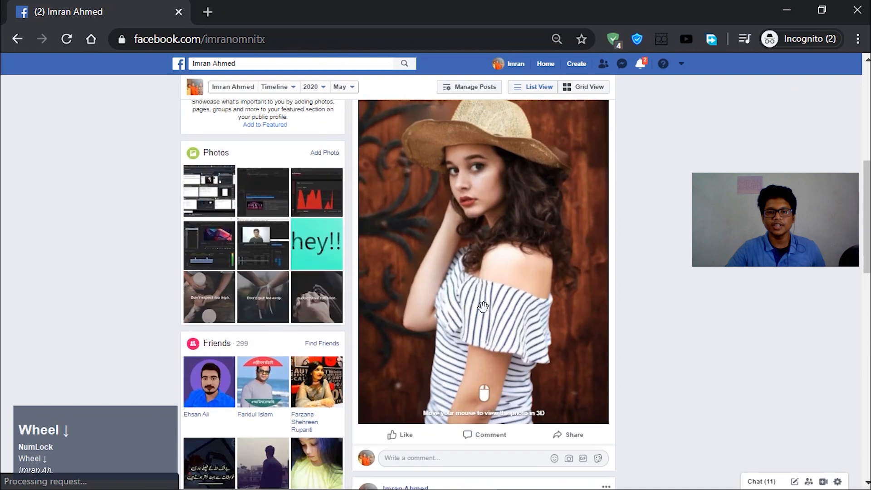
click(787, 10)
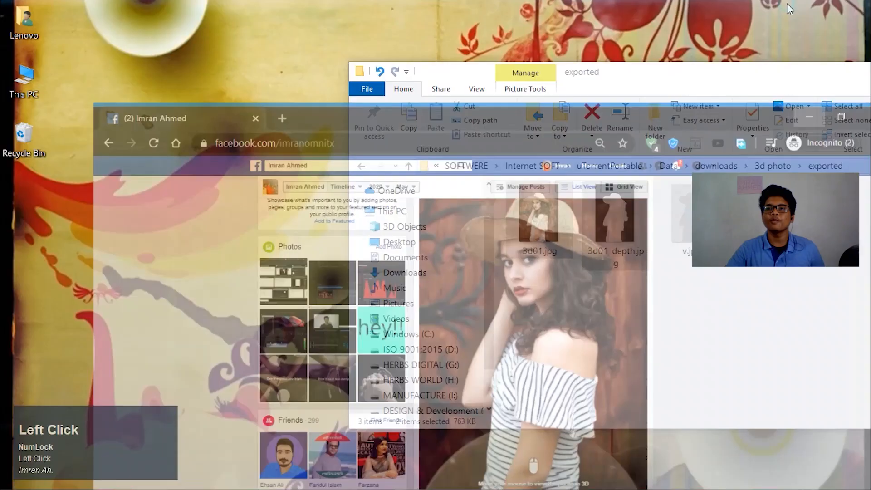
click(711, 252)
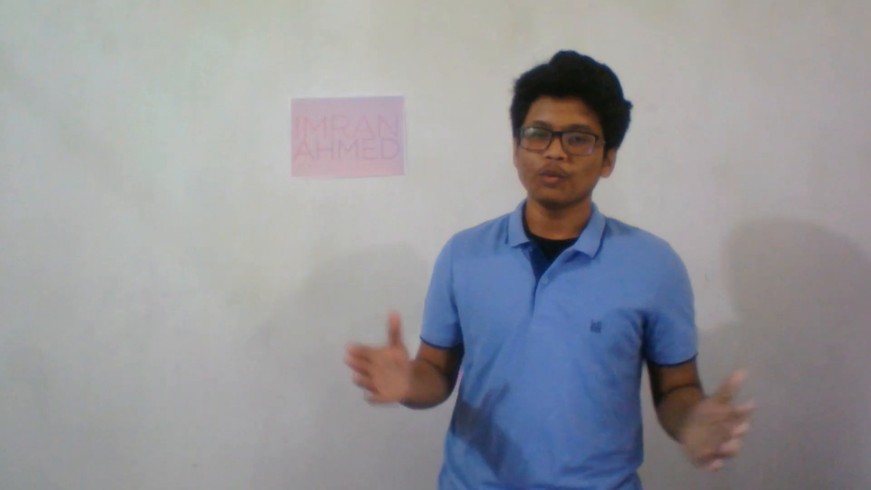